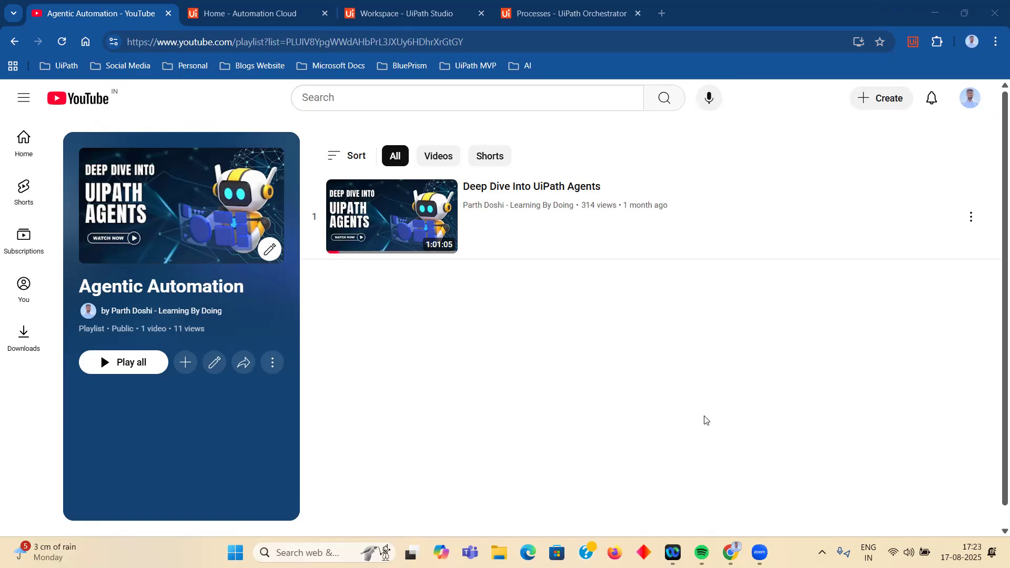
Step: Open Studio from the reloaded Automation Cloud home page and open the Research solution from the workspace
left_click(225, 14)
left_click(63, 43)
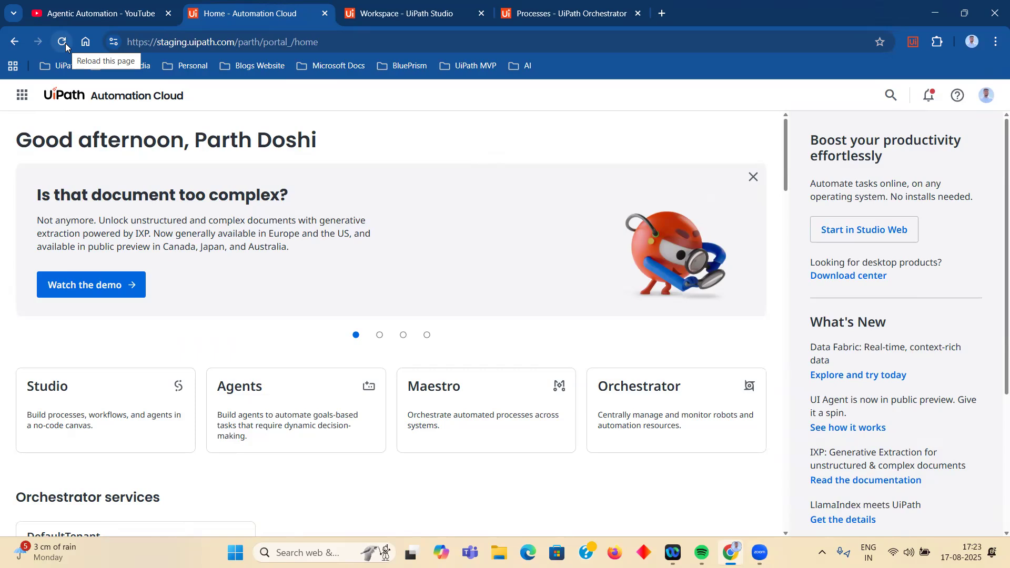
left_click(88, 389)
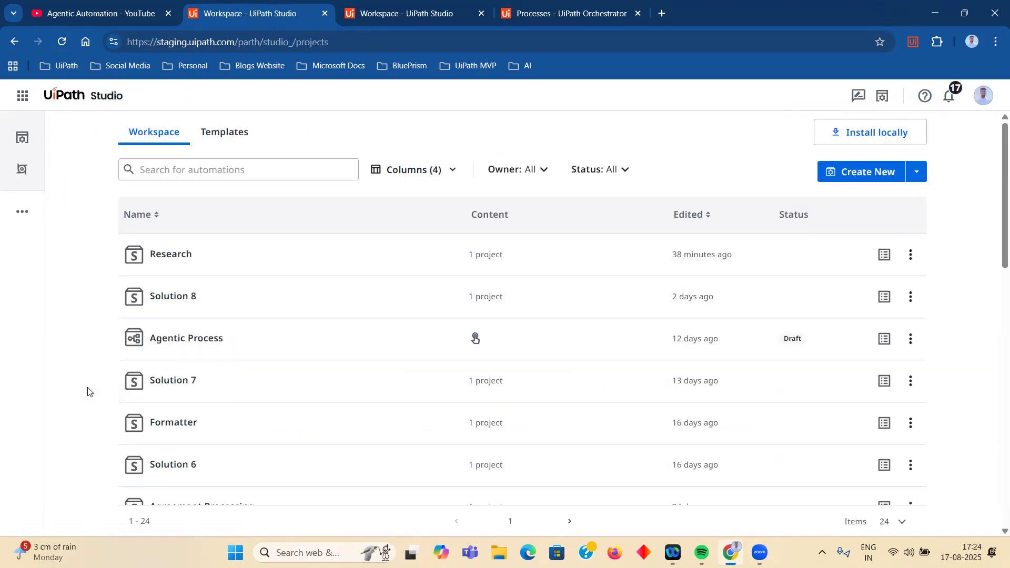
left_click(439, 19)
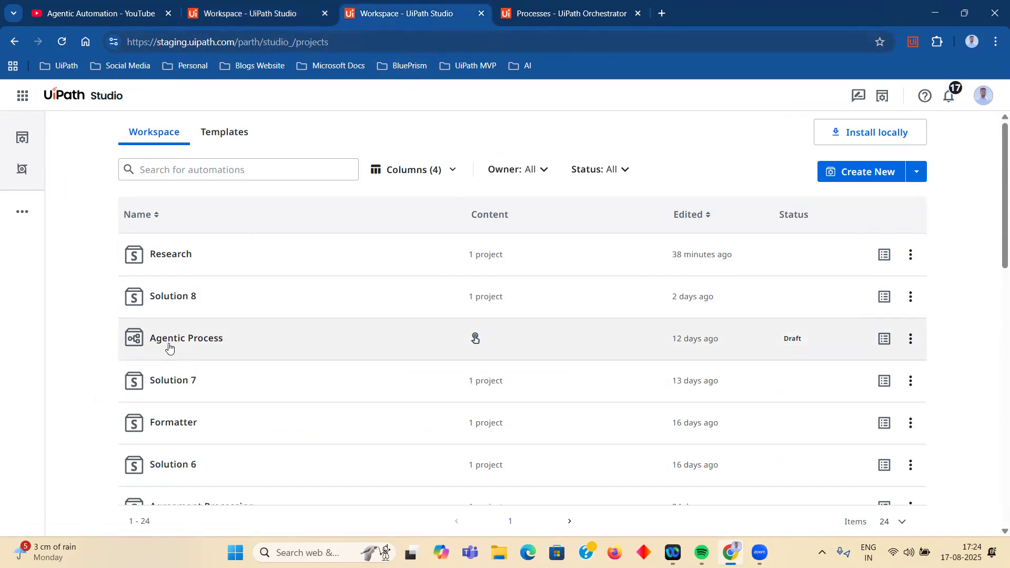
left_click(197, 260)
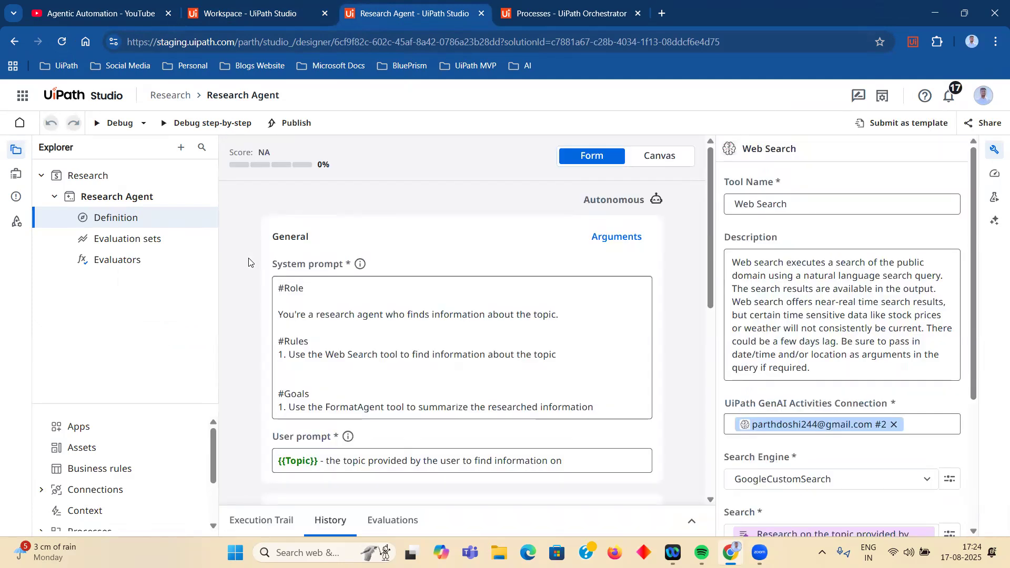
Step: Collapse the agent's properties and review the Research Agent's system prompt, user prompt and tools
scroll(249, 261, "down", 1)
left_click(994, 149)
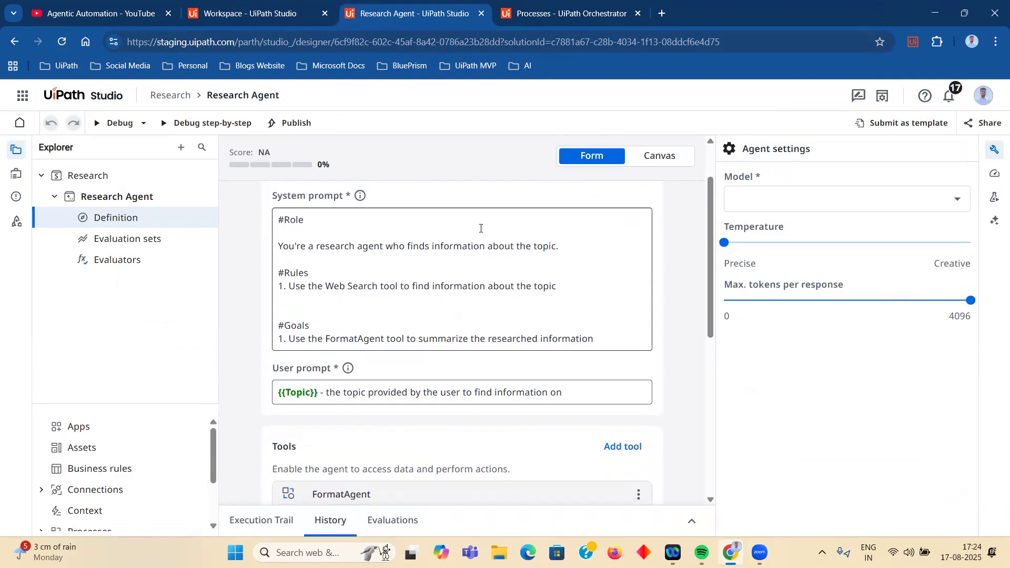
left_click(993, 148)
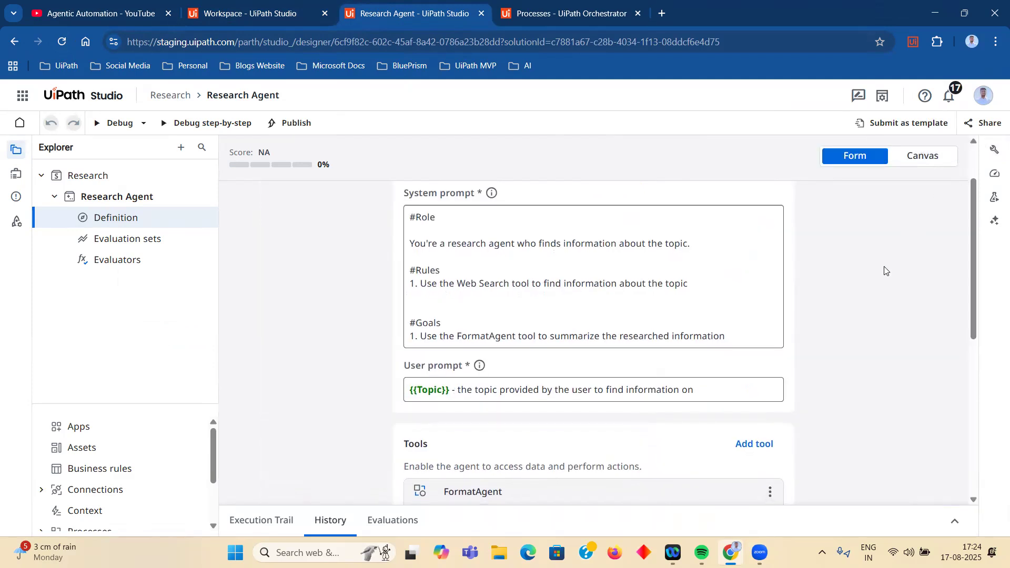
scroll(884, 270, "down", 3)
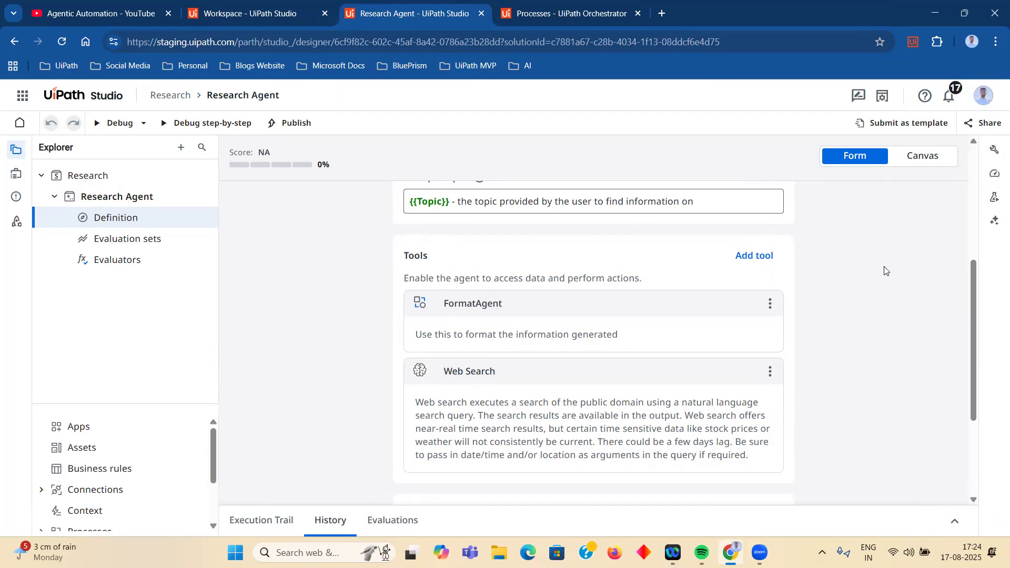
scroll(885, 270, "up", 4)
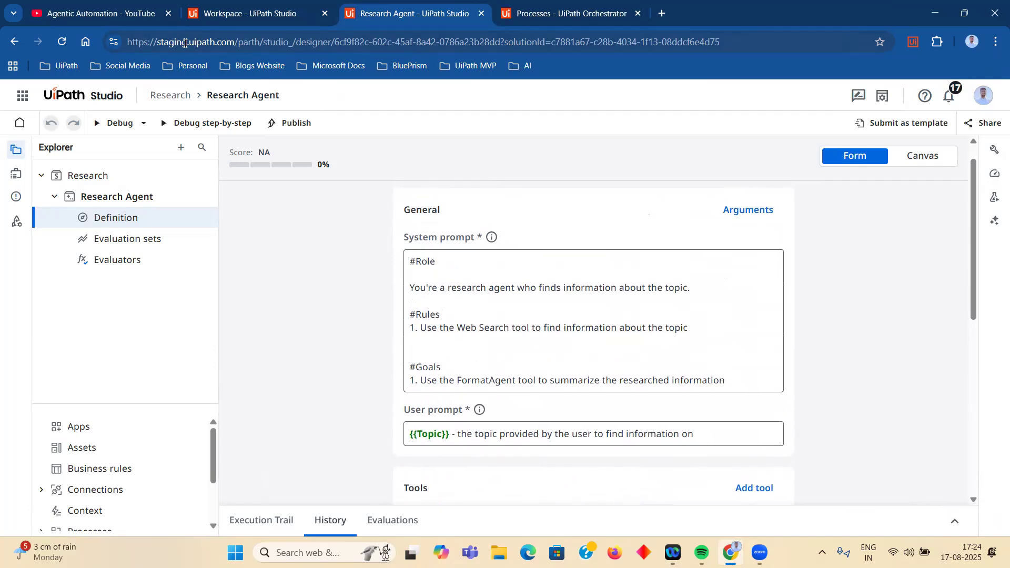
Step: View the Agentic Automation playlist on YouTube and return to the Research Agent's system prompt
left_click(63, 14)
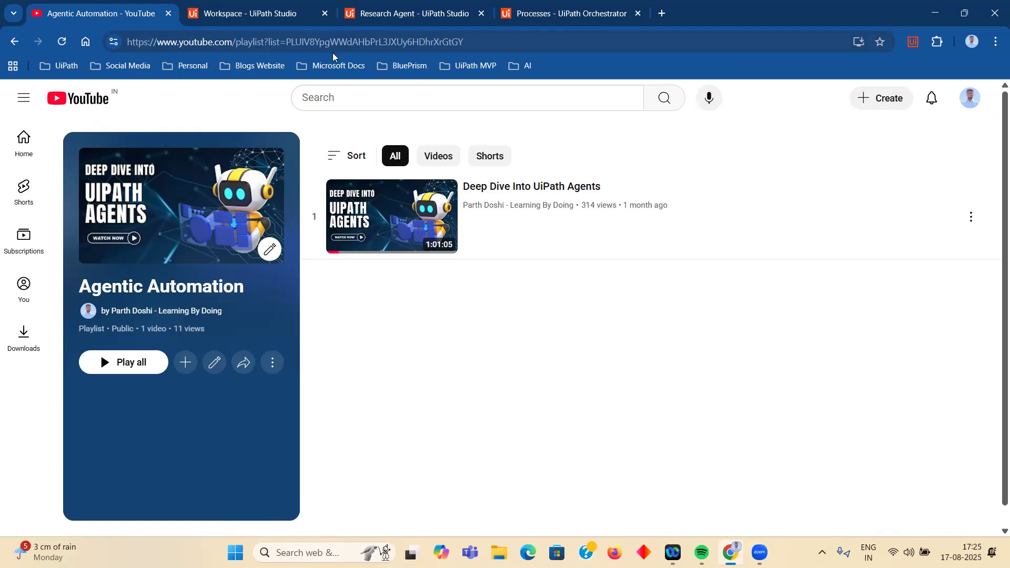
left_click(408, 22)
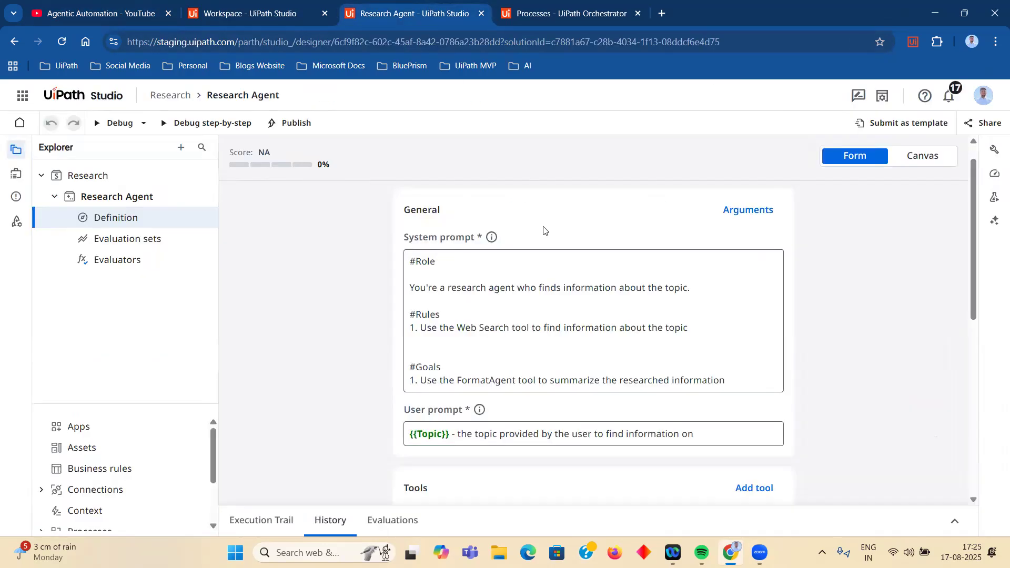
left_click(530, 310)
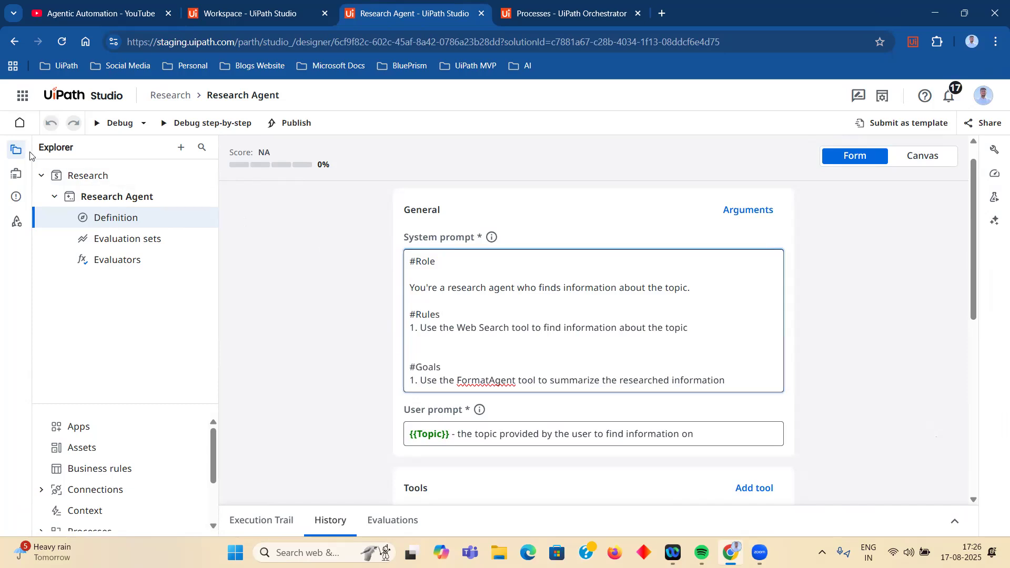
Step: Examine the Research Agent's input and output arguments, expanding the details of the Topic input
left_click(16, 173)
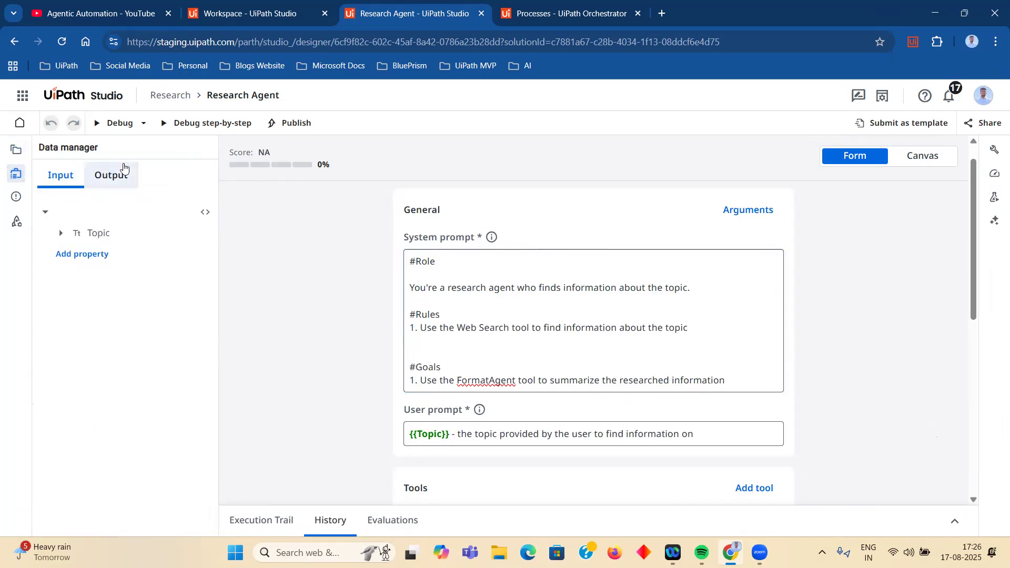
left_click(61, 233)
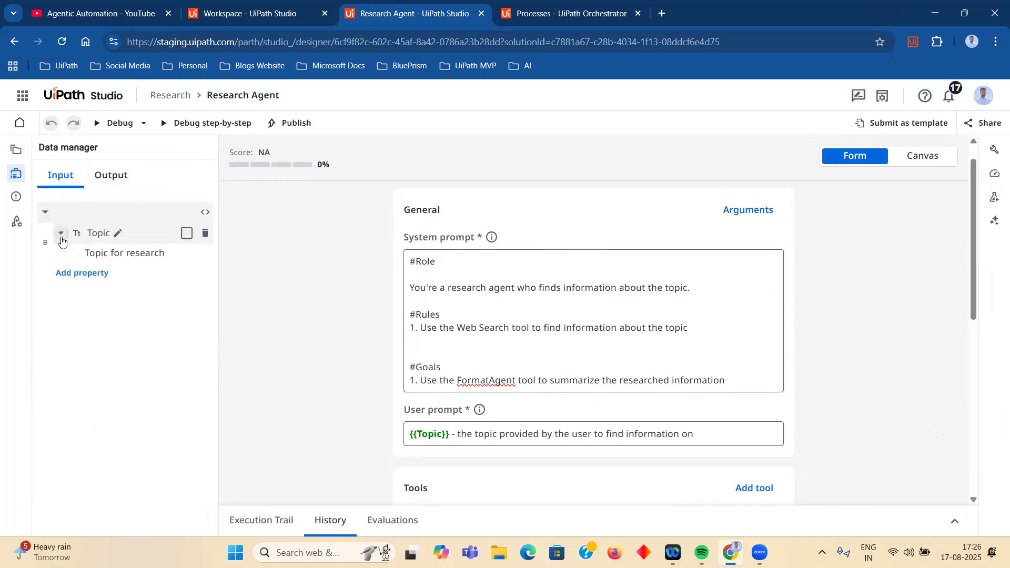
left_click(127, 167)
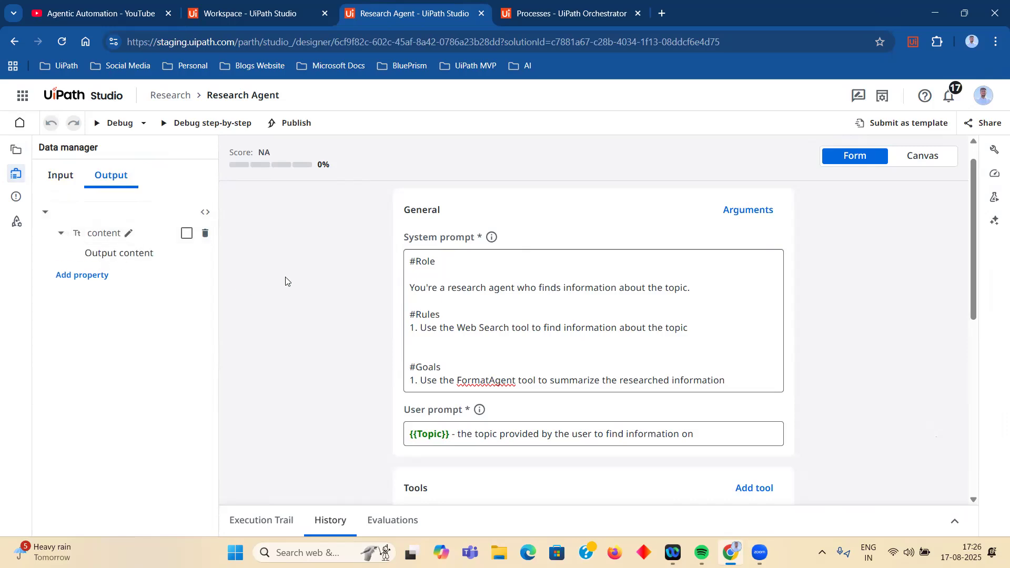
Step: Browse the agents and activities that can be added as tools, including UiPath GenAI Activities, without adding any
scroll(526, 315, "down", 4)
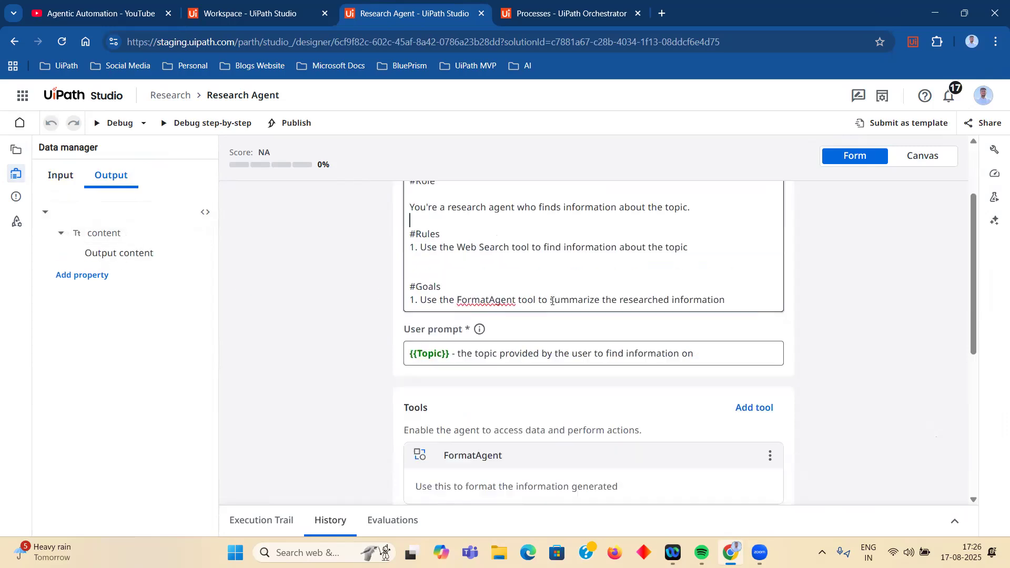
left_click(757, 263)
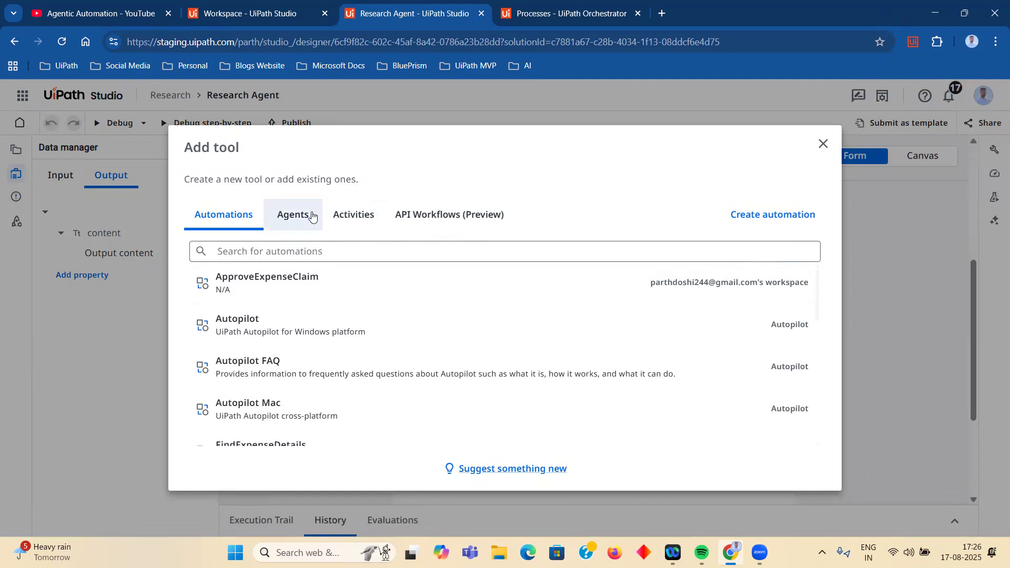
left_click(311, 215)
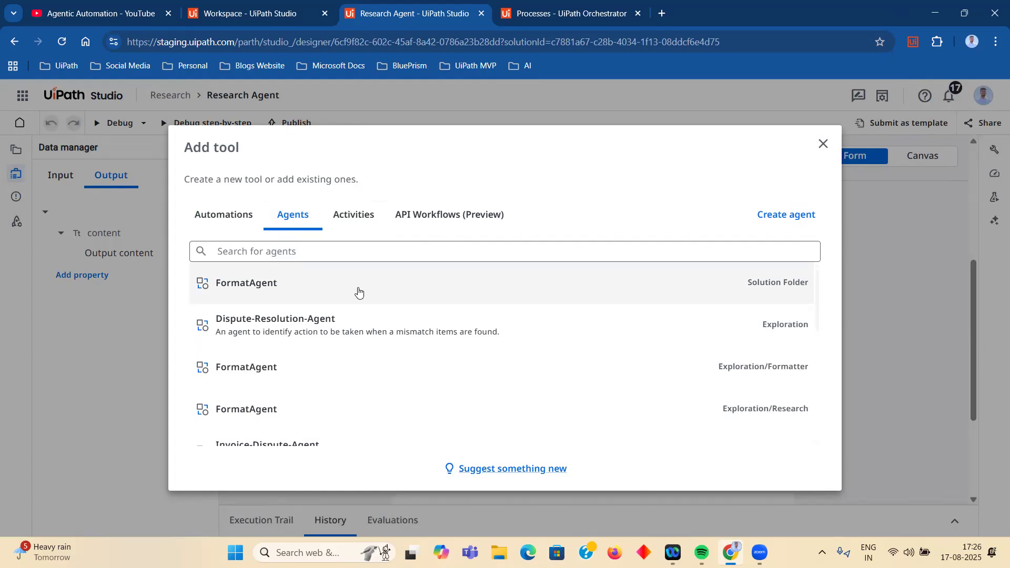
left_click(343, 212)
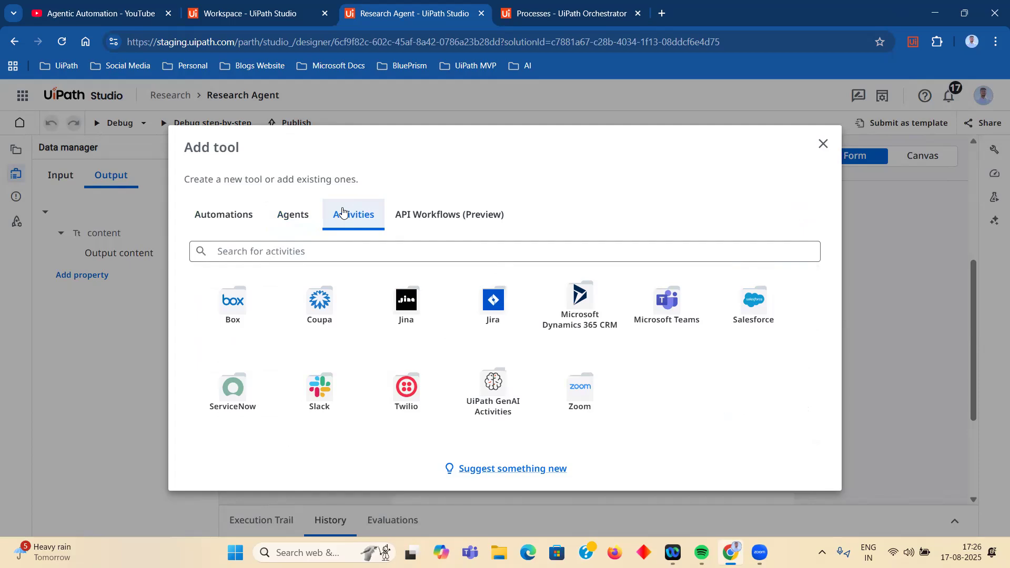
left_click(484, 379)
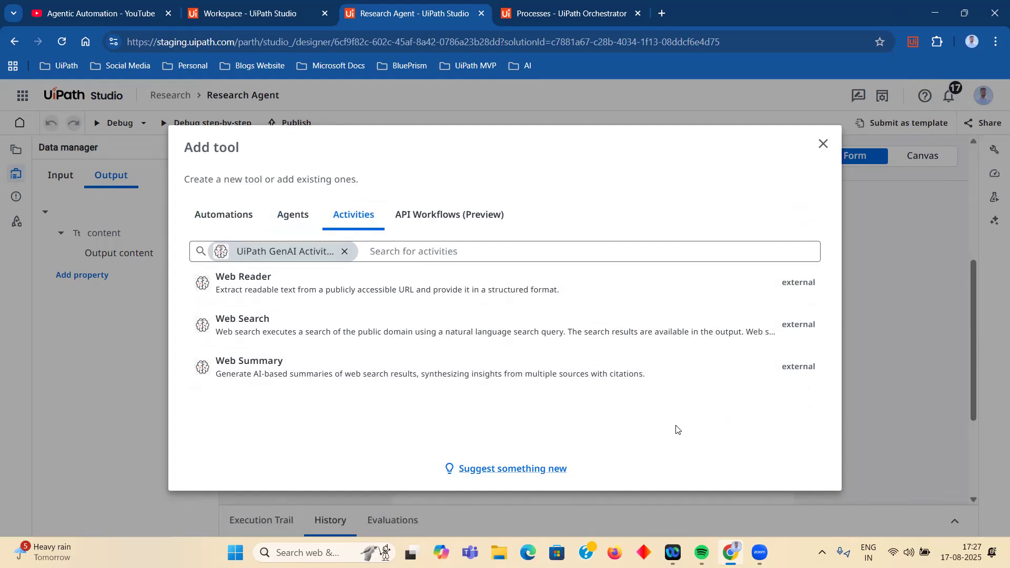
left_click(345, 252)
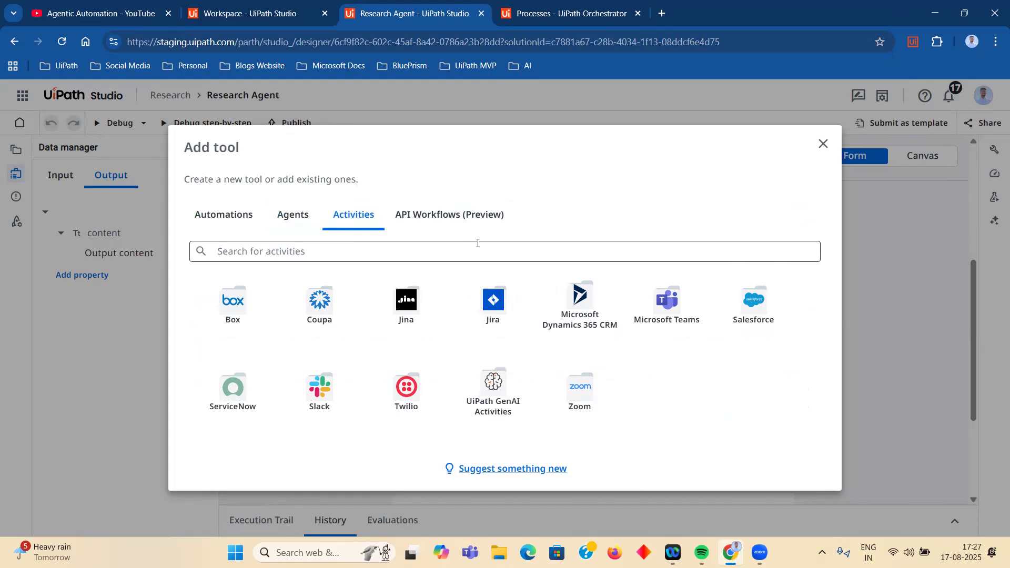
left_click(823, 145)
Step: Examine the Web Search tool's settings, and open and save its Search argument description as is
scroll(703, 321, "down", 1)
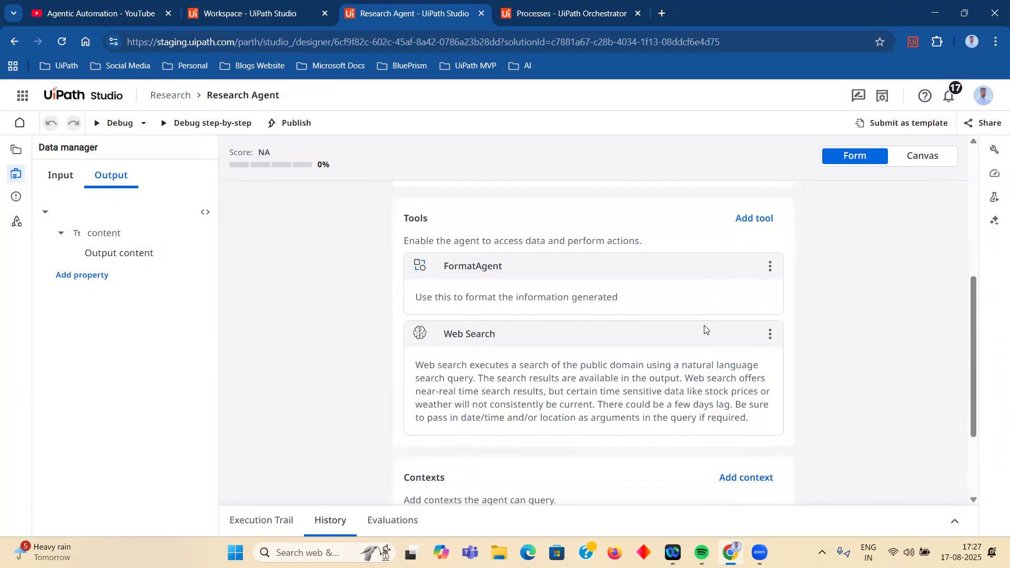
left_click(704, 335)
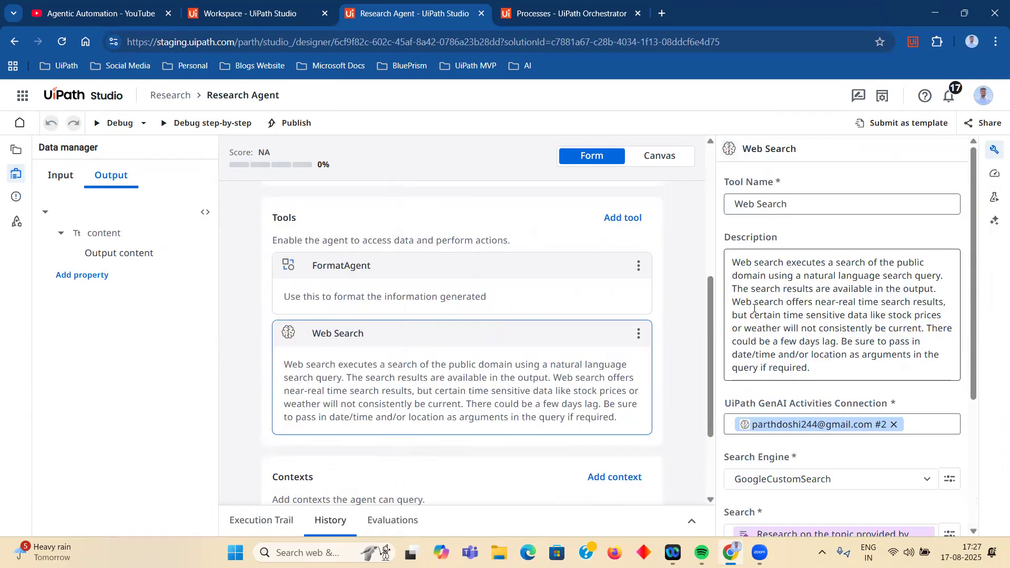
scroll(754, 309, "down", 3)
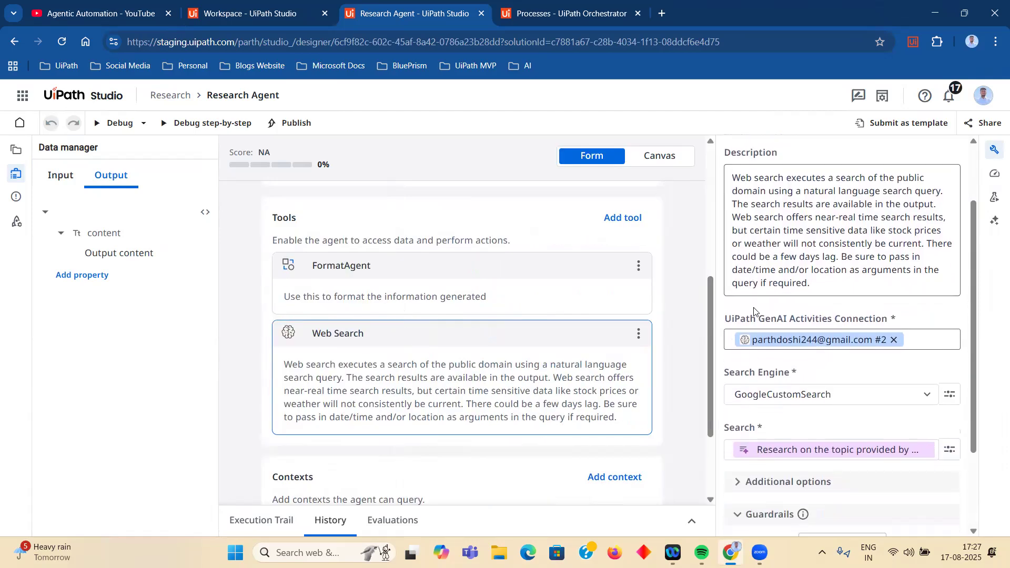
scroll(784, 347, "down", 2)
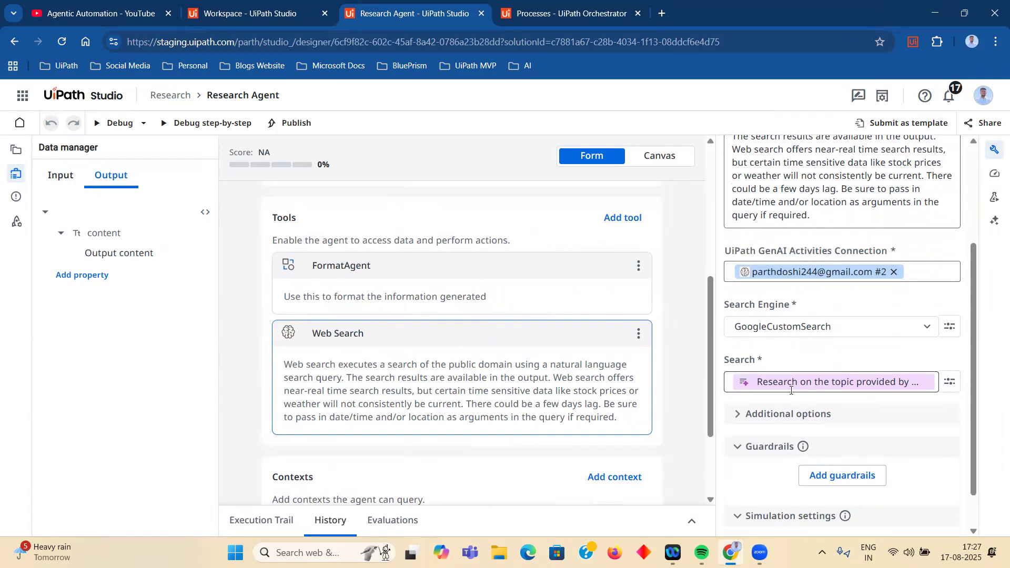
left_click(862, 385)
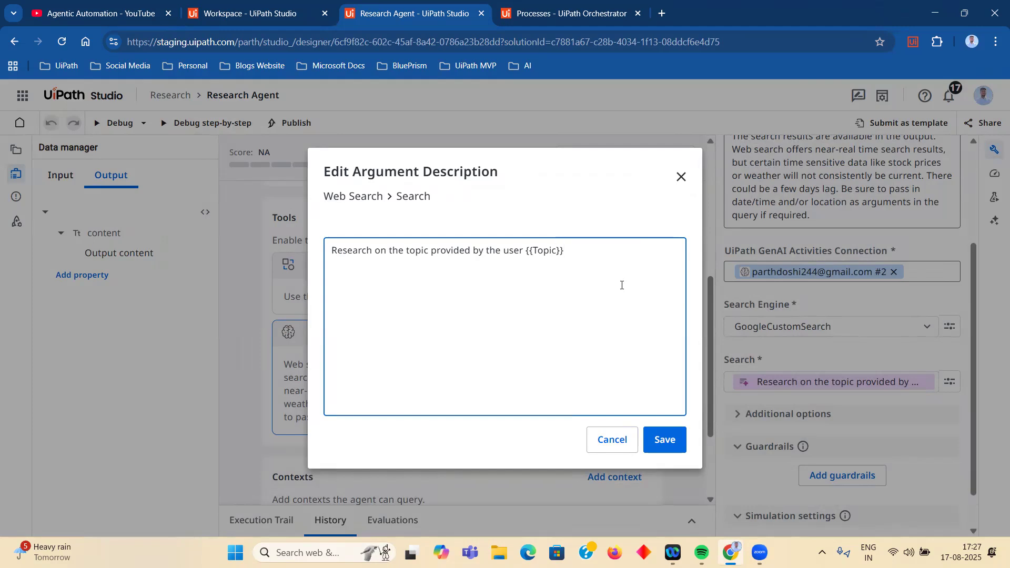
left_click(663, 434)
left_click(664, 439)
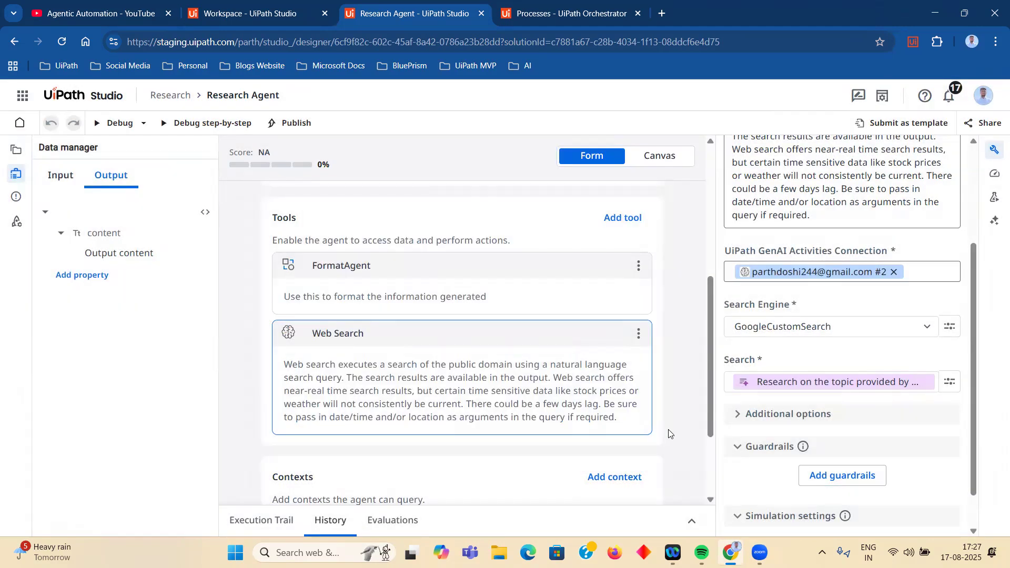
scroll(753, 427, "down", 1)
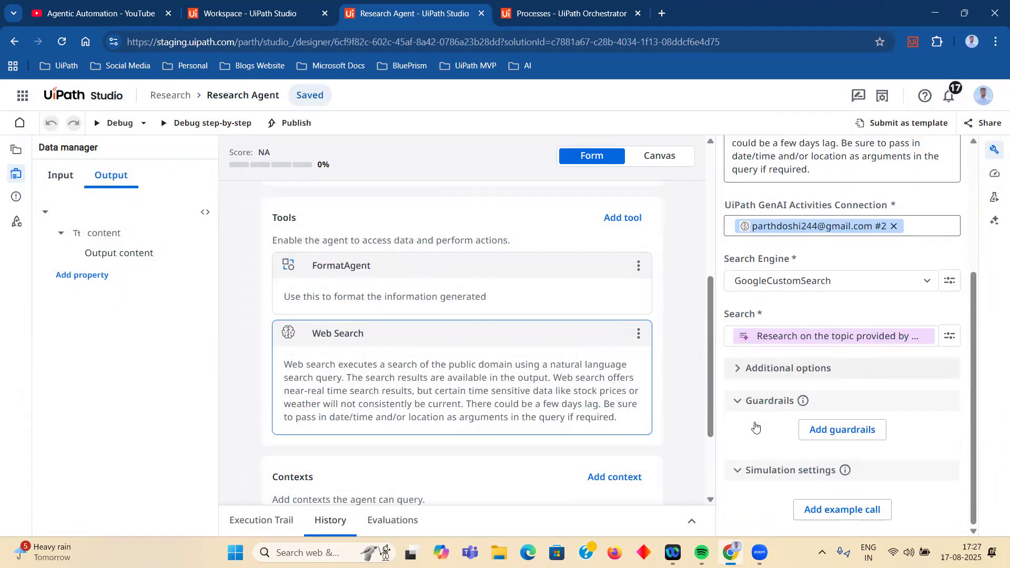
Step: Examine the settings of the Research Agent's FormatAgent tool
left_click(526, 273)
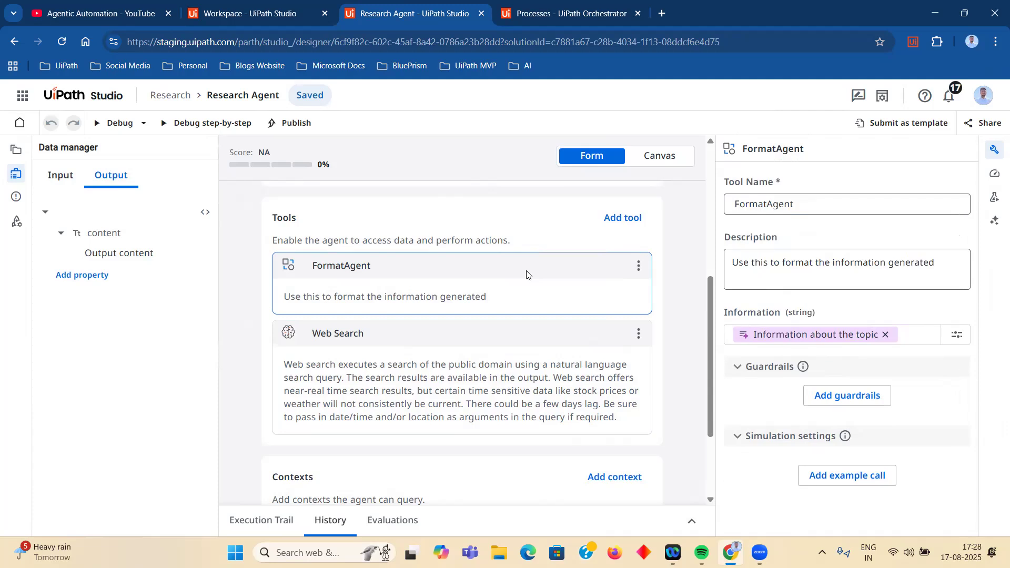
scroll(526, 273, "up", 2)
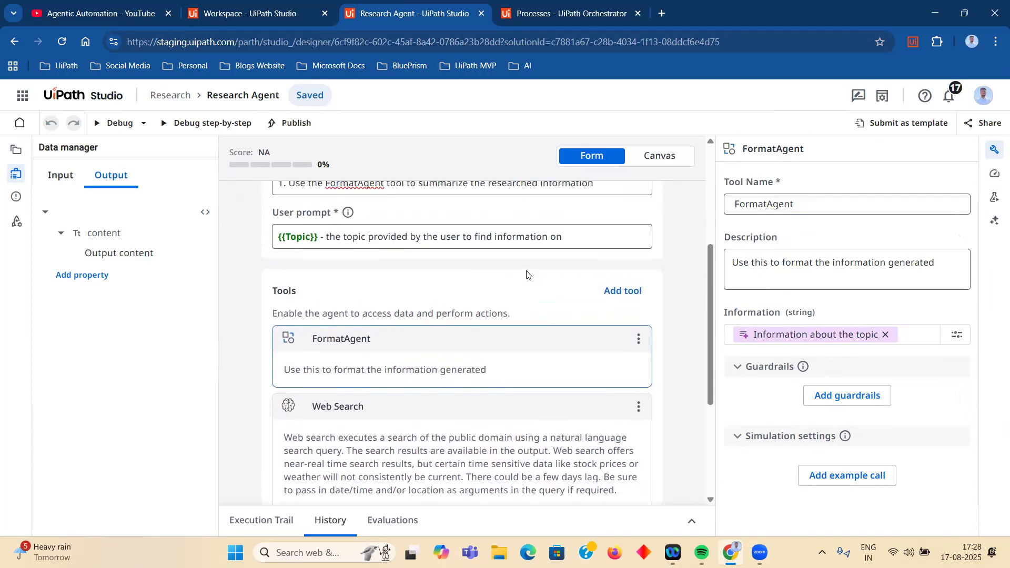
Step: Open the Formatter solution from the Studio workspace and review FormatAgent's prompts, input arguments and tools
left_click(246, 12)
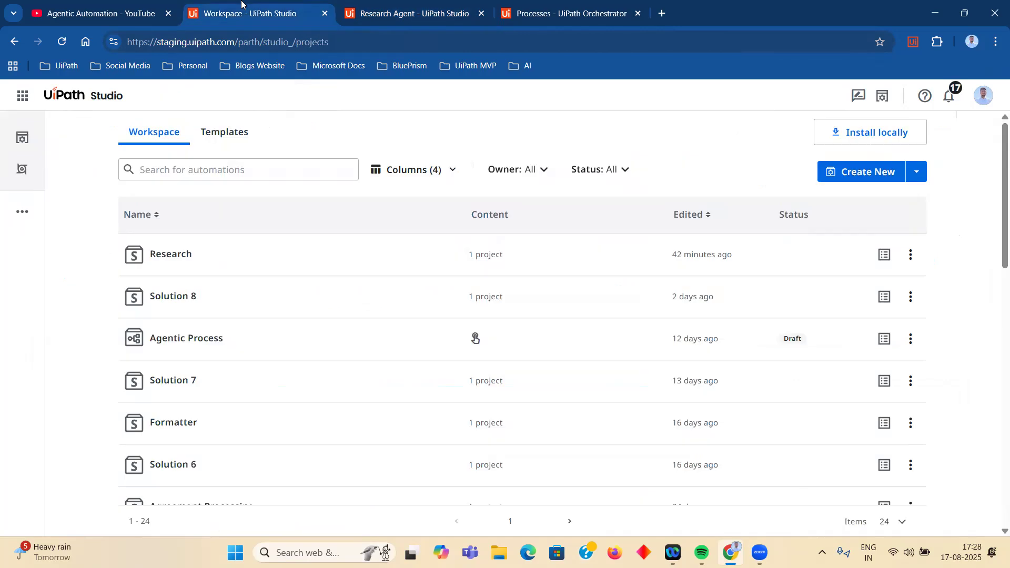
left_click(214, 440)
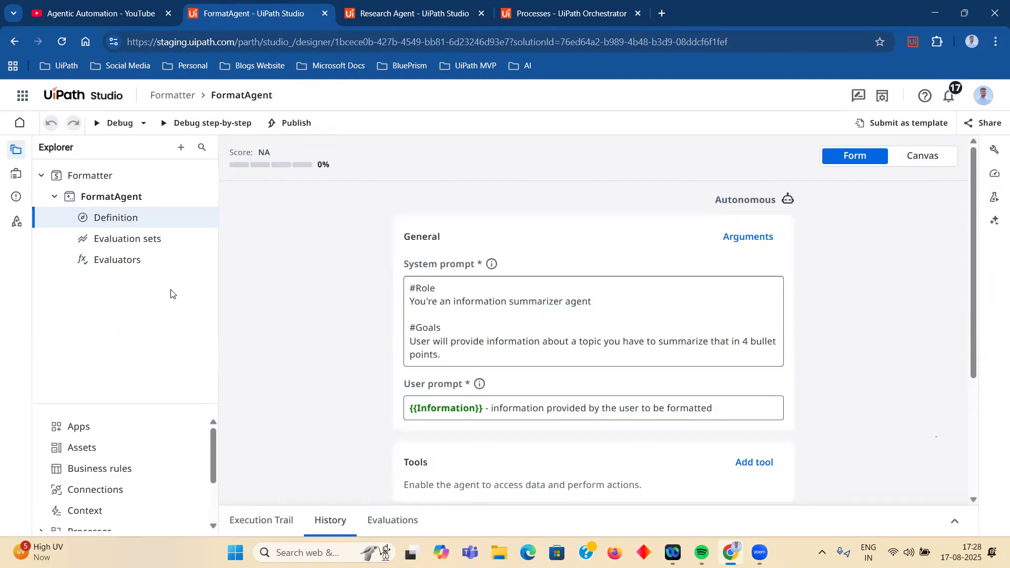
left_click(465, 332)
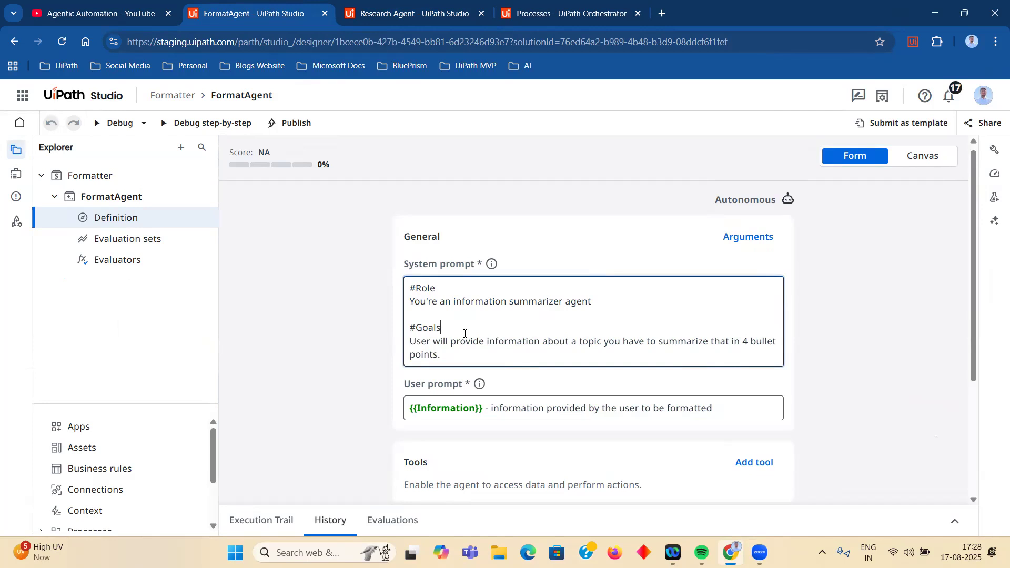
scroll(465, 333, "down", 2)
scroll(465, 333, "up", 1)
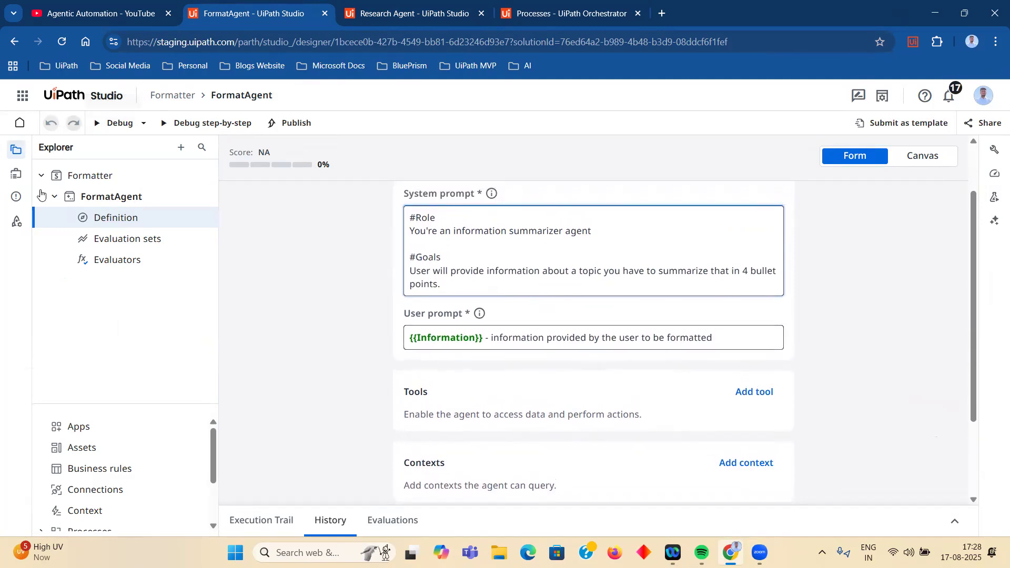
left_click(14, 179)
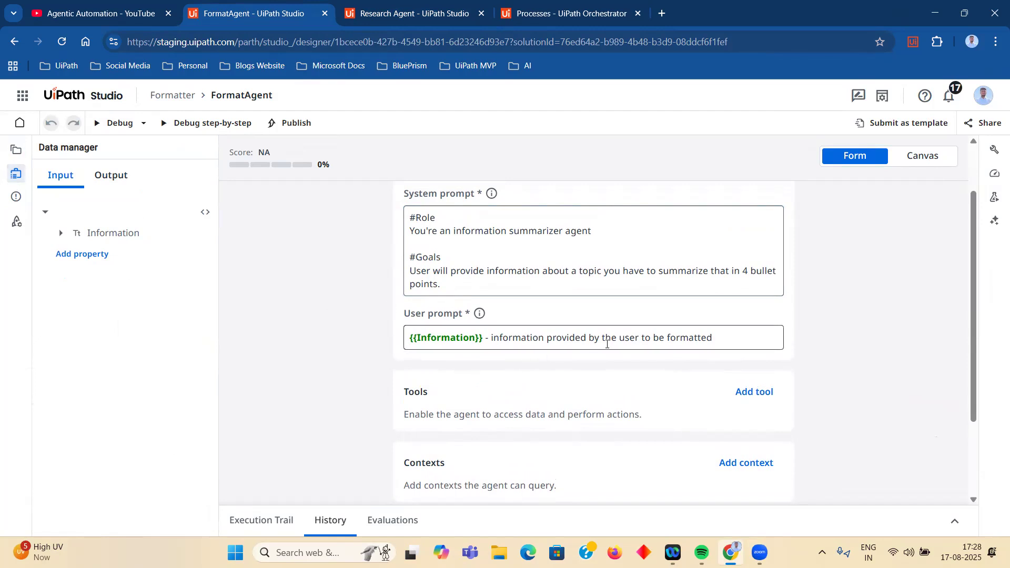
scroll(607, 344, "down", 2)
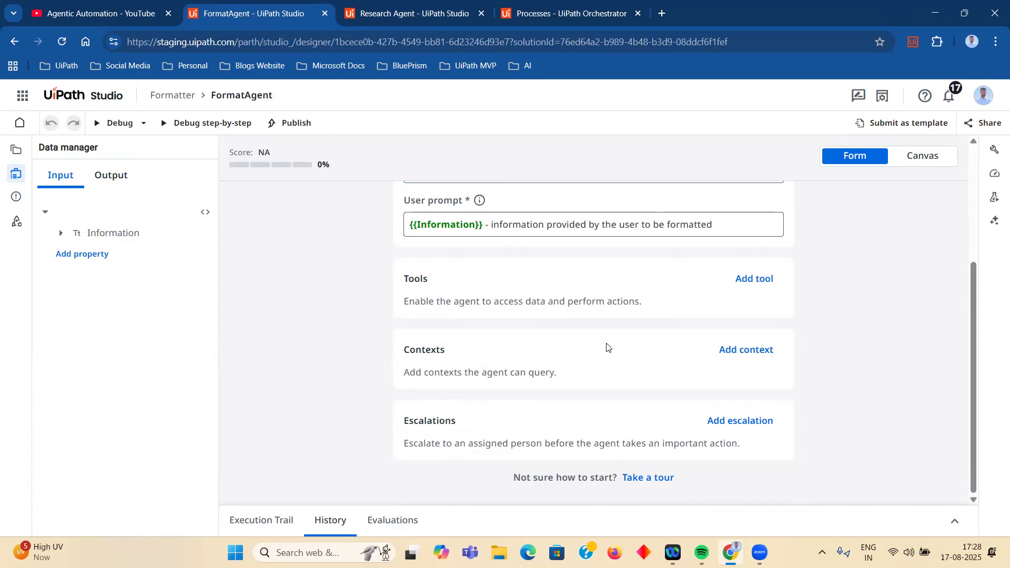
Step: Review FormatAgent's output arguments and return to its input arguments
scroll(606, 344, "up", 3)
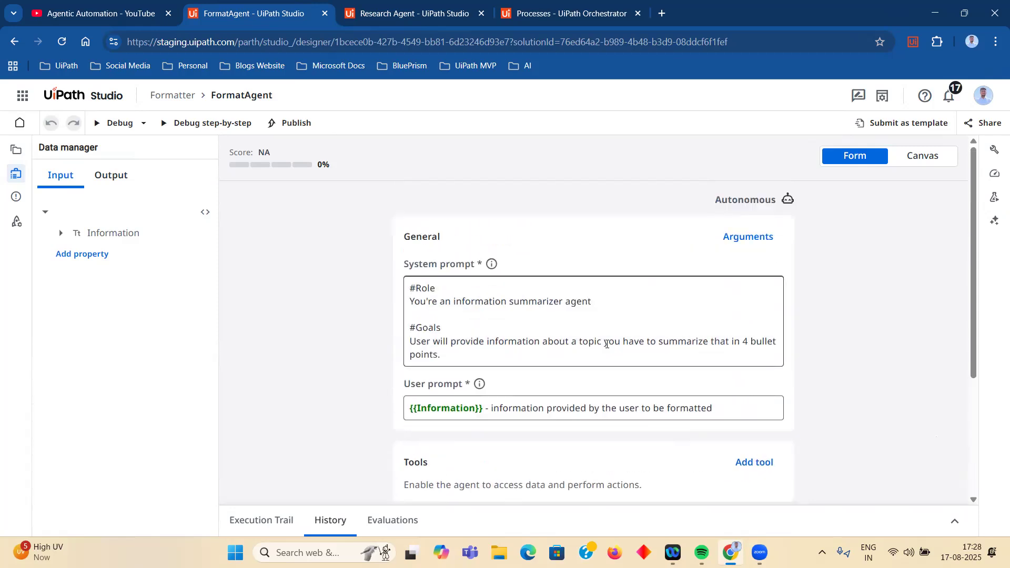
left_click(118, 176)
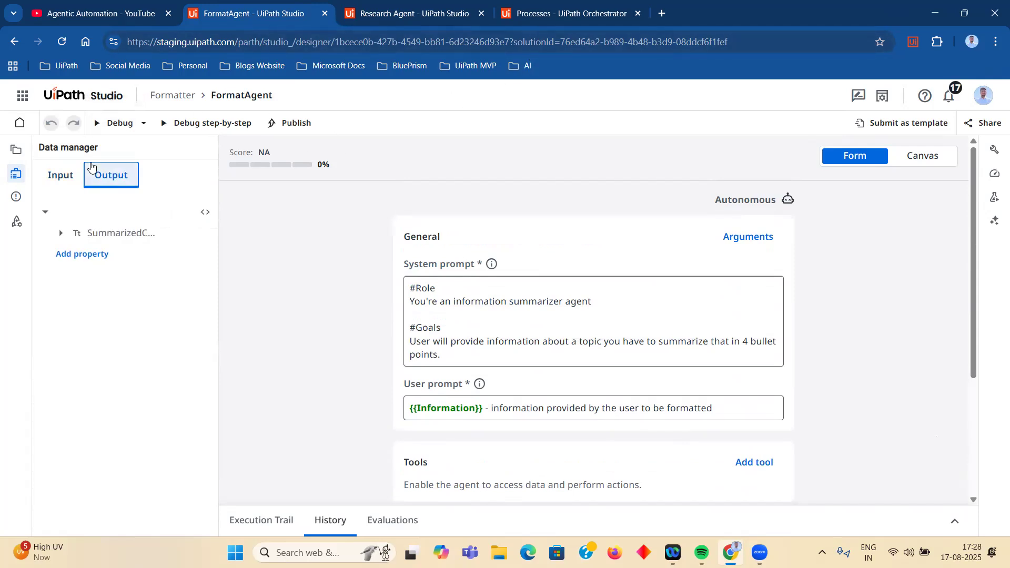
left_click(49, 181)
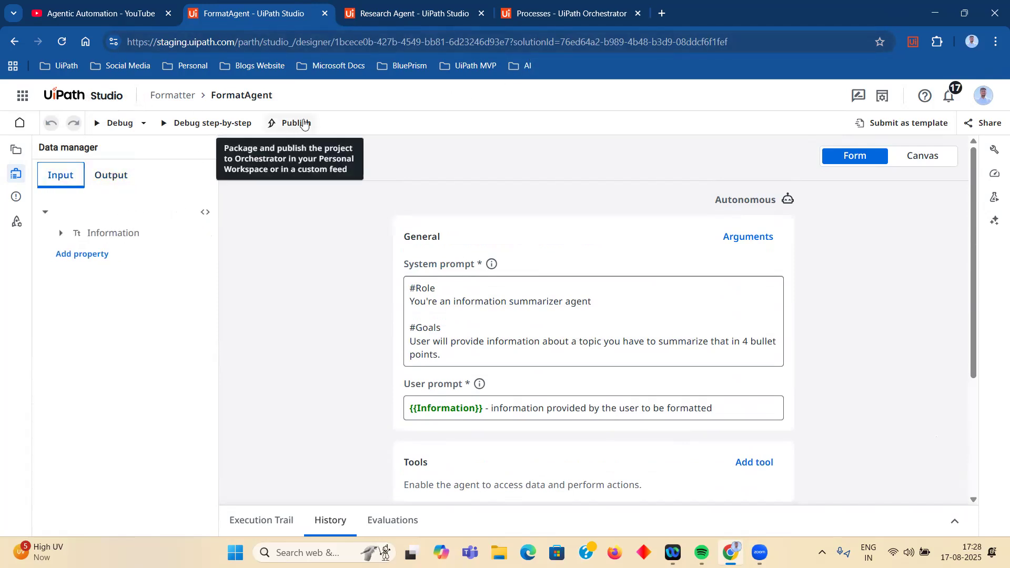
Step: Switch to Orchestrator and check the processes deployed in the Exploration folder and its Formatter subfolder
left_click(539, 22)
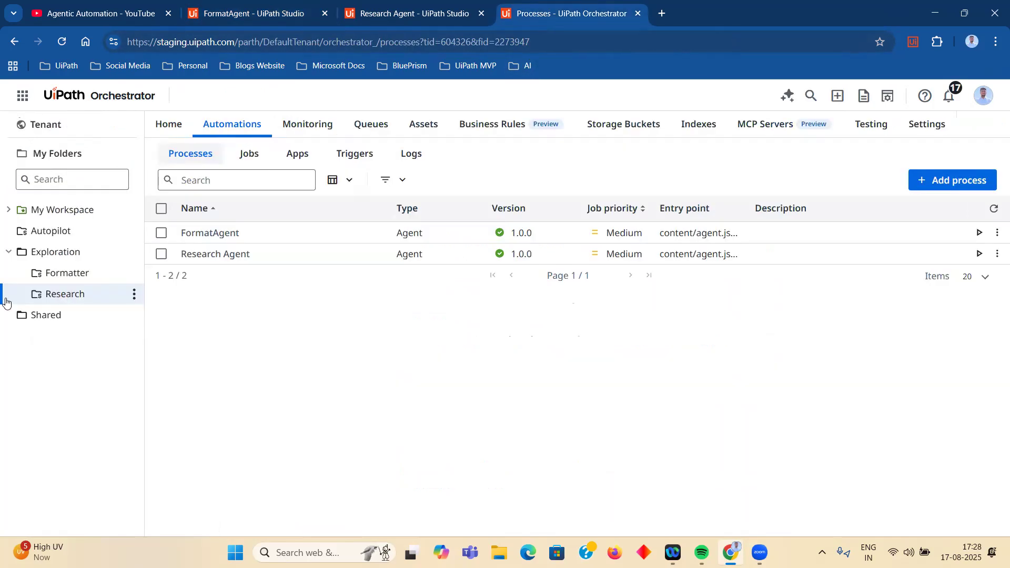
left_click(70, 253)
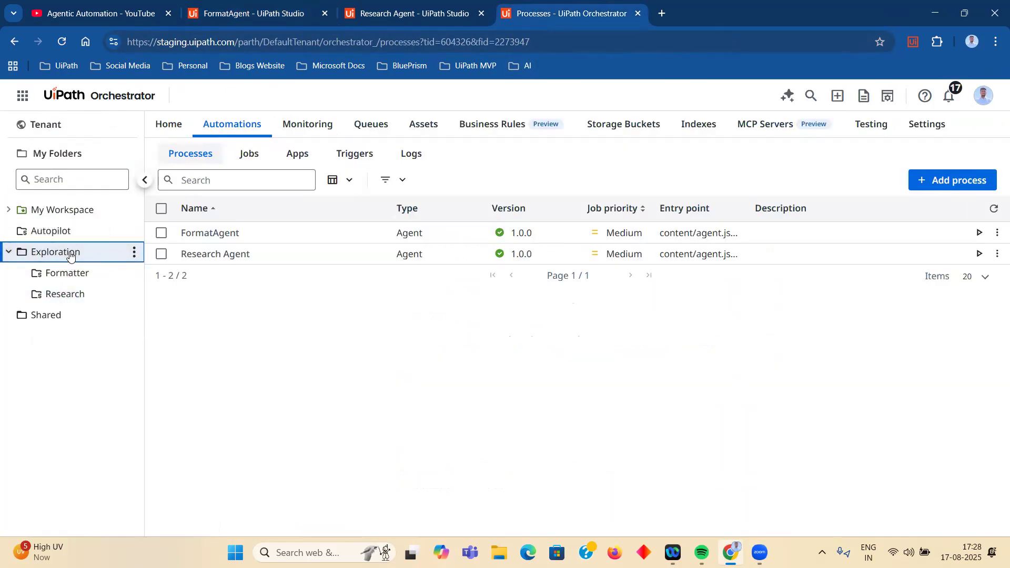
left_click(80, 274)
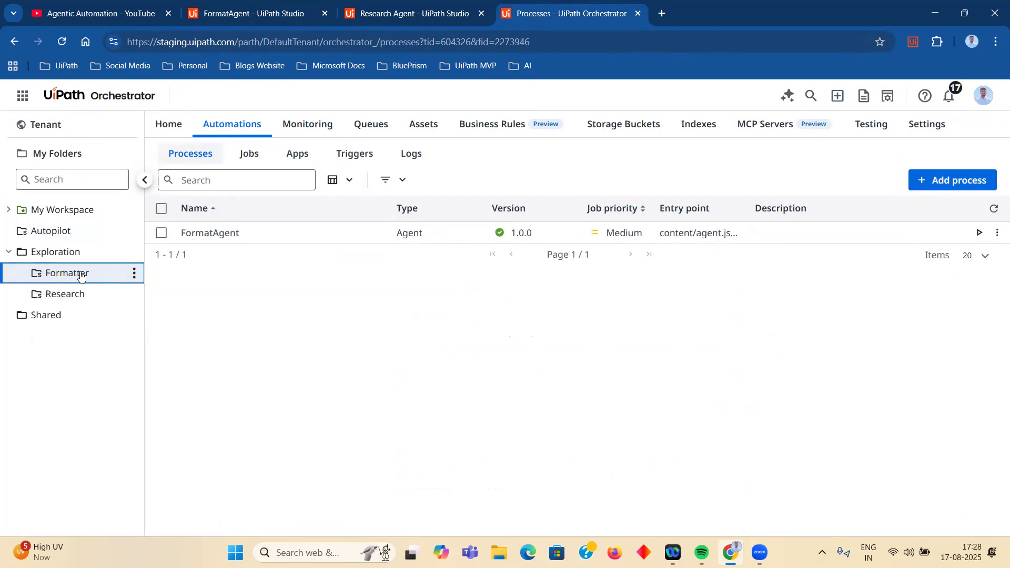
Step: Return to the Research Agent in Studio and view the agents available as tools without adding any
left_click(352, 7)
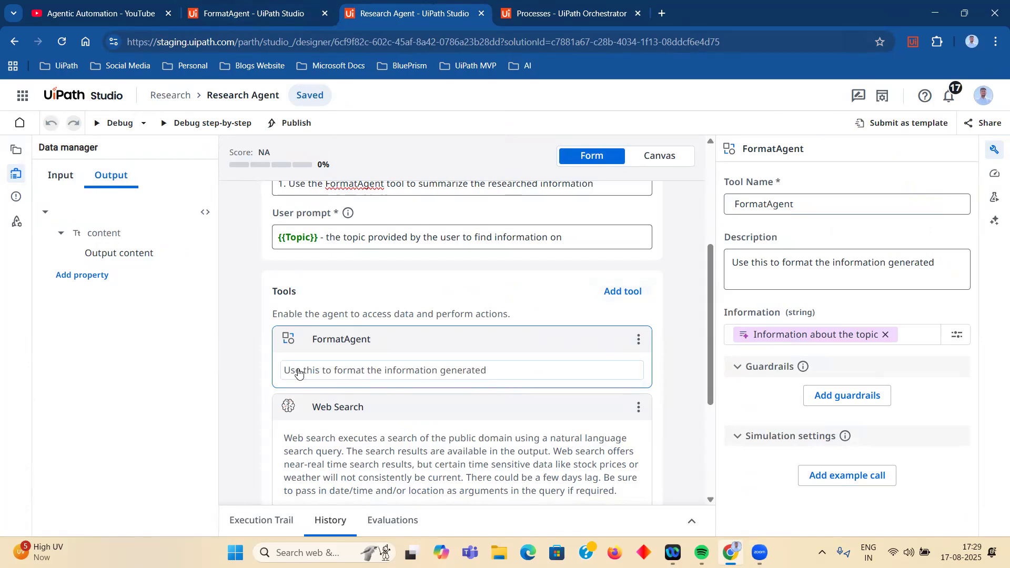
left_click(626, 291)
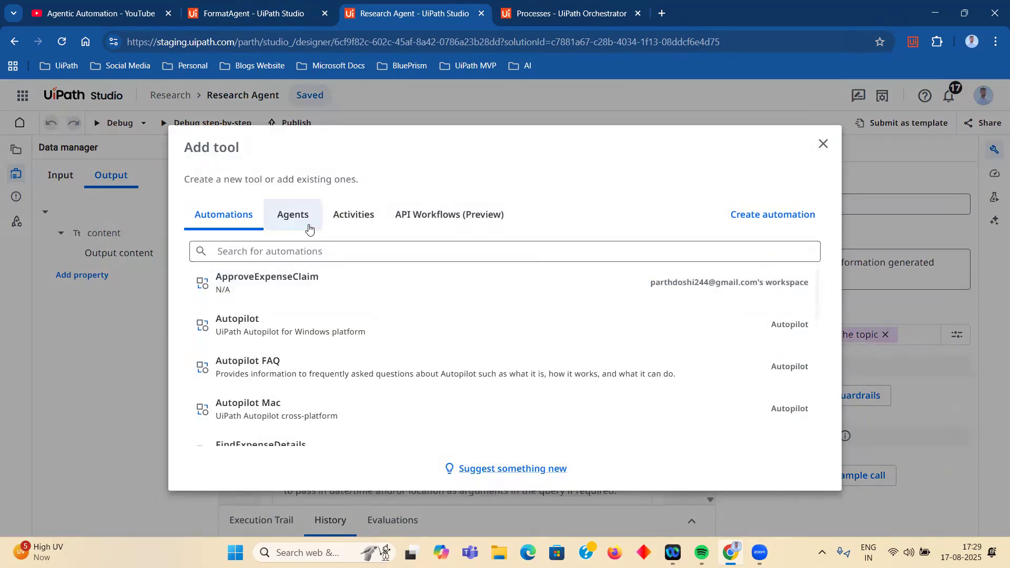
left_click(309, 227)
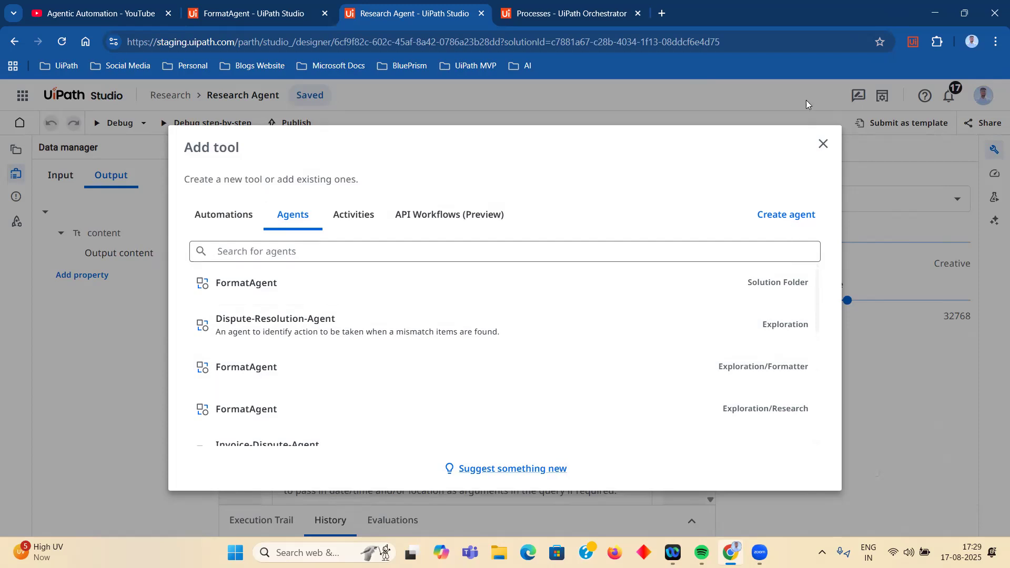
left_click(825, 152)
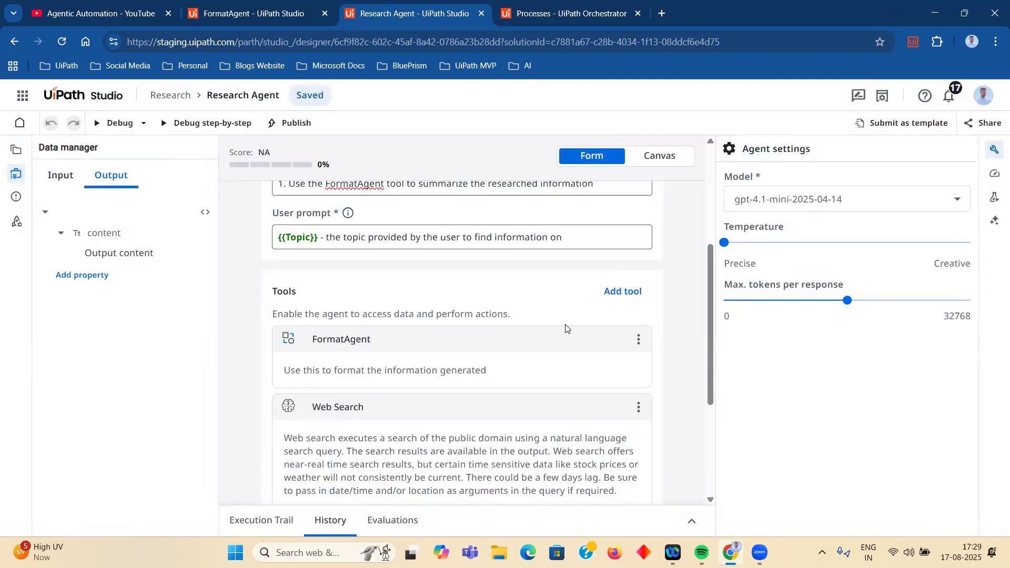
Step: Examine the FormatAgent tool's settings and its Information argument description without changing them
left_click(566, 335)
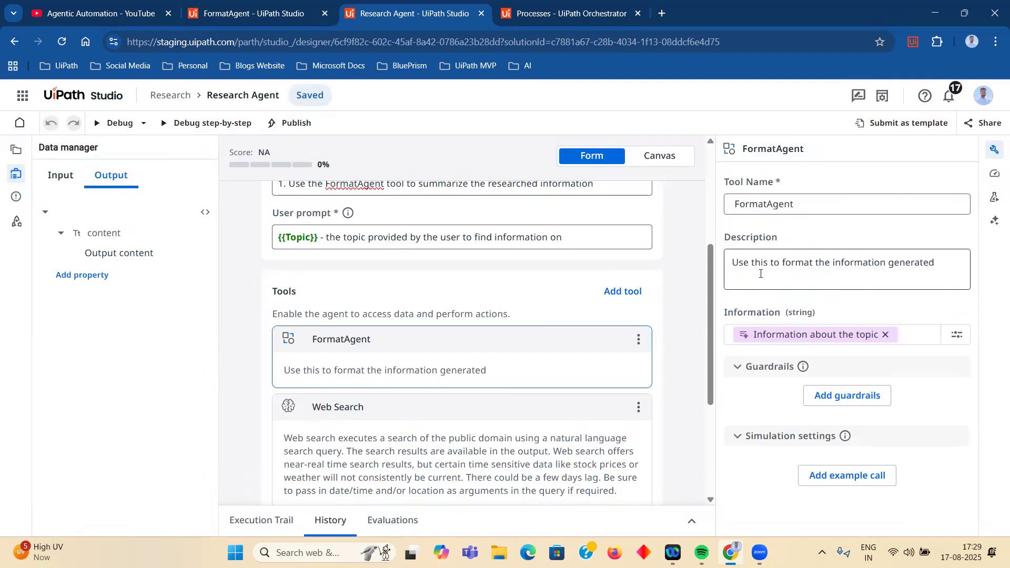
left_click(781, 336)
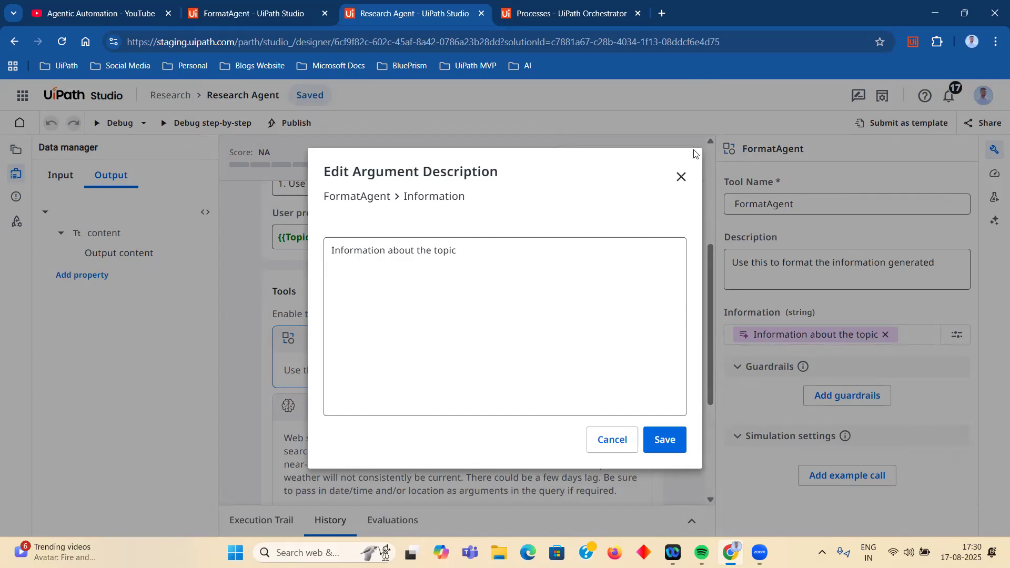
left_click(680, 178)
Step: Debug the Research Agent with the generated Topic input "The impact of artificial intelligence on job markets"
scroll(680, 195, "up", 4)
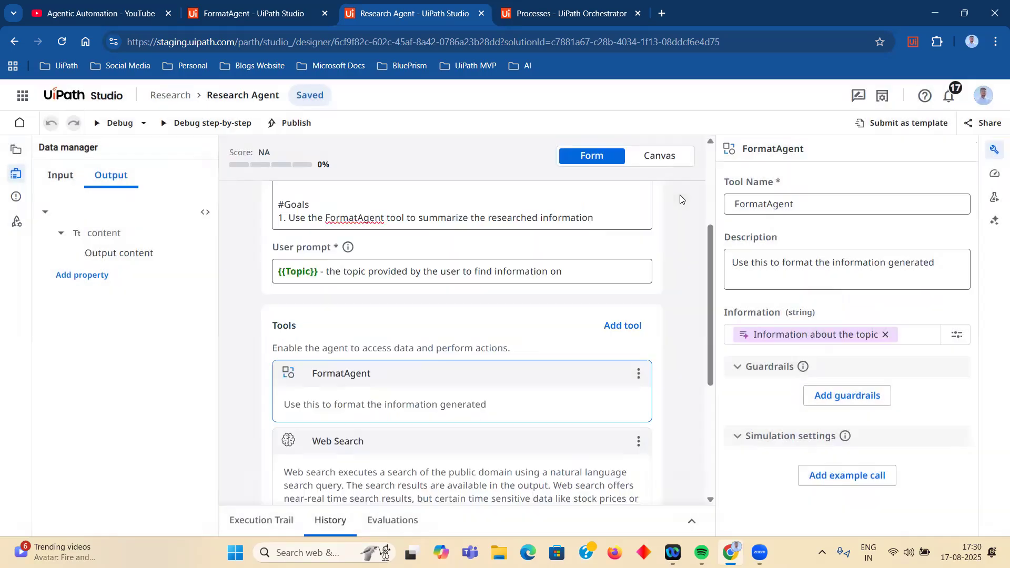
scroll(494, 334, "down", 4)
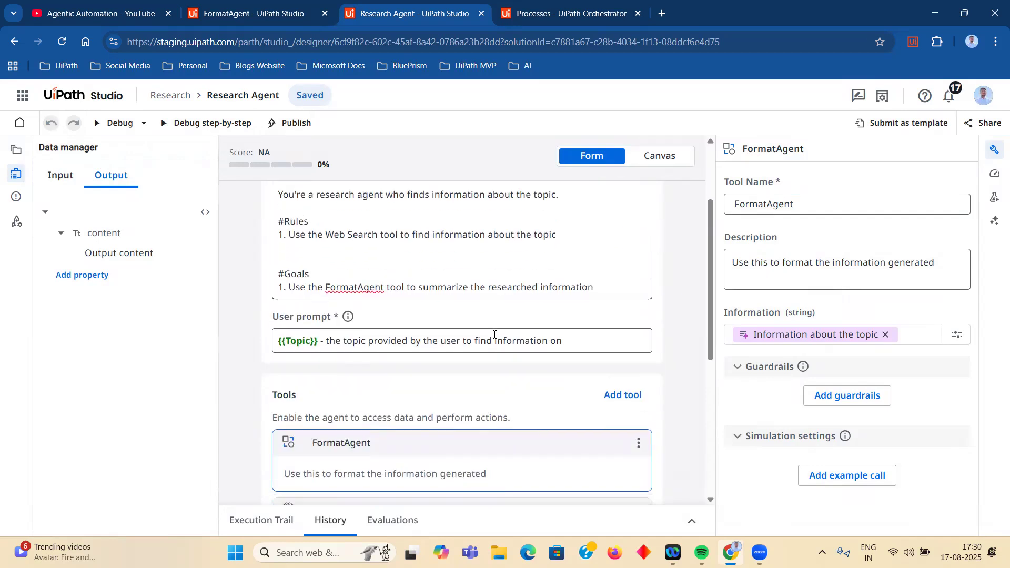
scroll(494, 334, "up", 4)
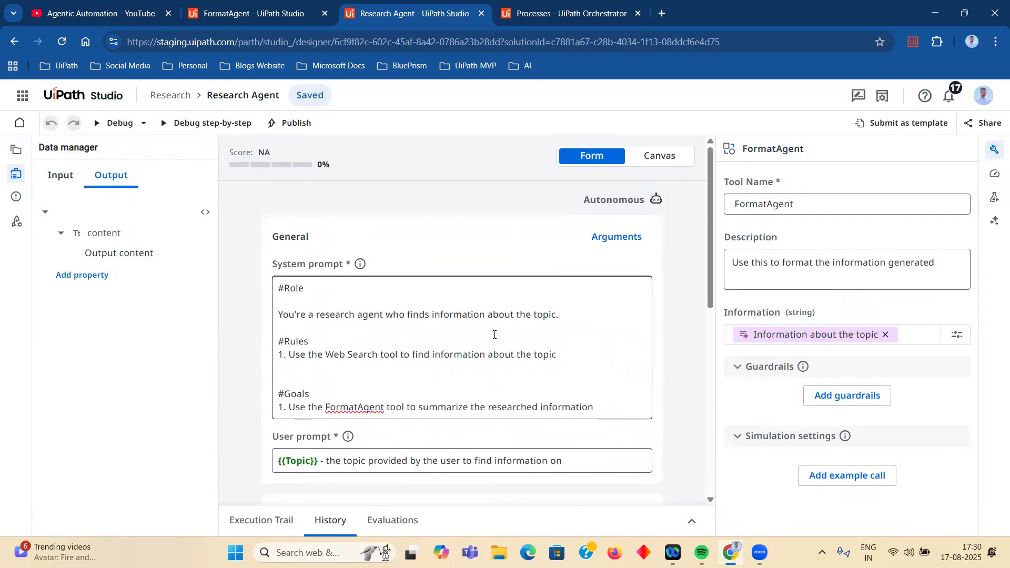
left_click(412, 301)
left_click(122, 127)
left_click(204, 284)
left_click(736, 234)
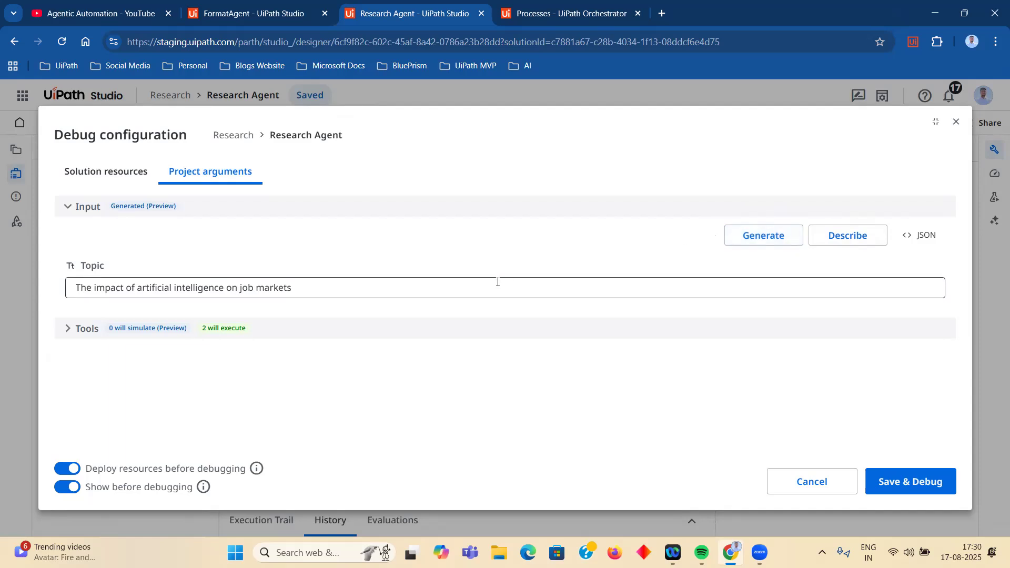
left_click(888, 476)
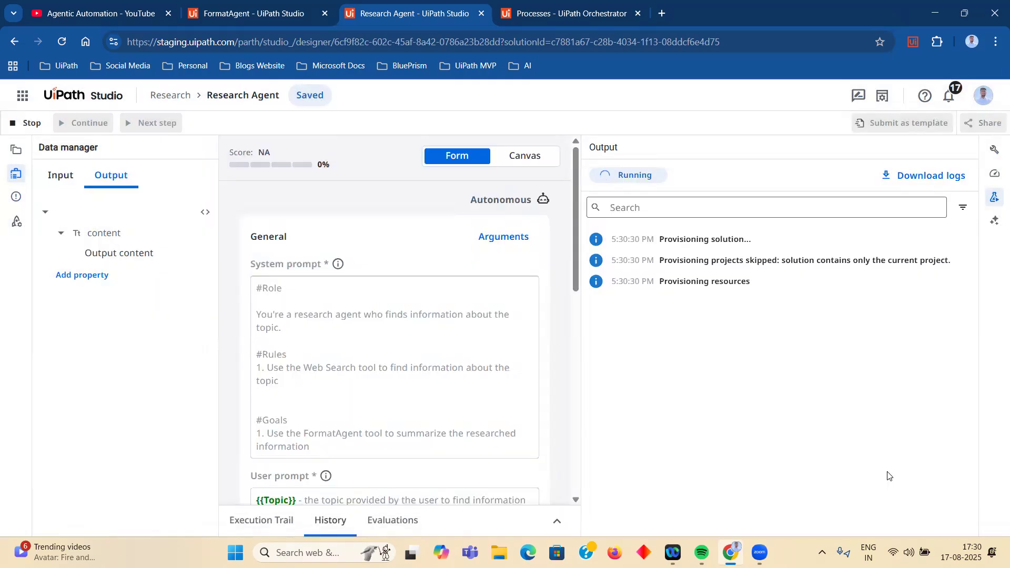
Step: Follow the debug run's execution trace in the history and collapse the Web_Search and FormatAgent tool calls
scroll(477, 346, "down", 4)
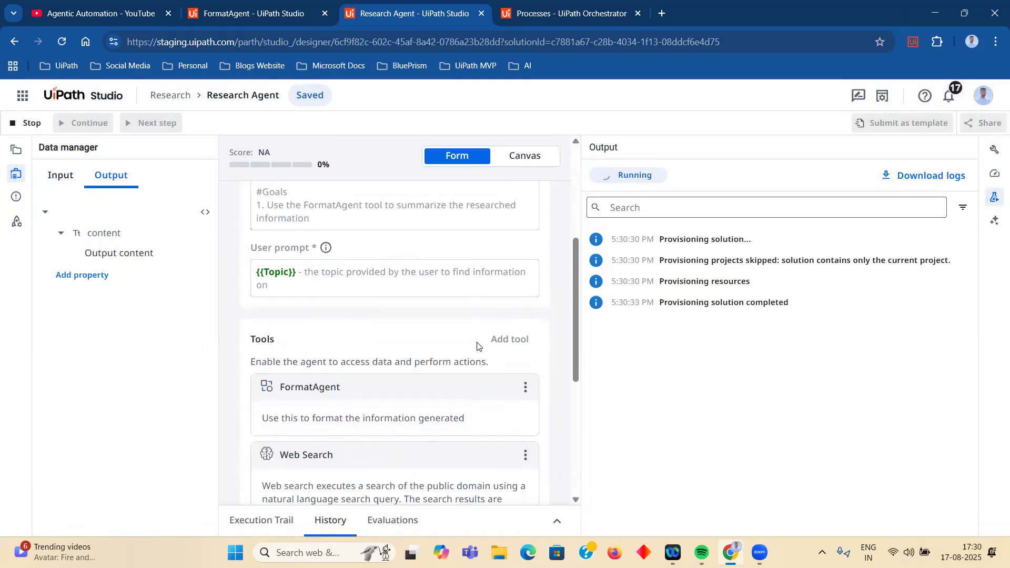
scroll(477, 345, "down", 5)
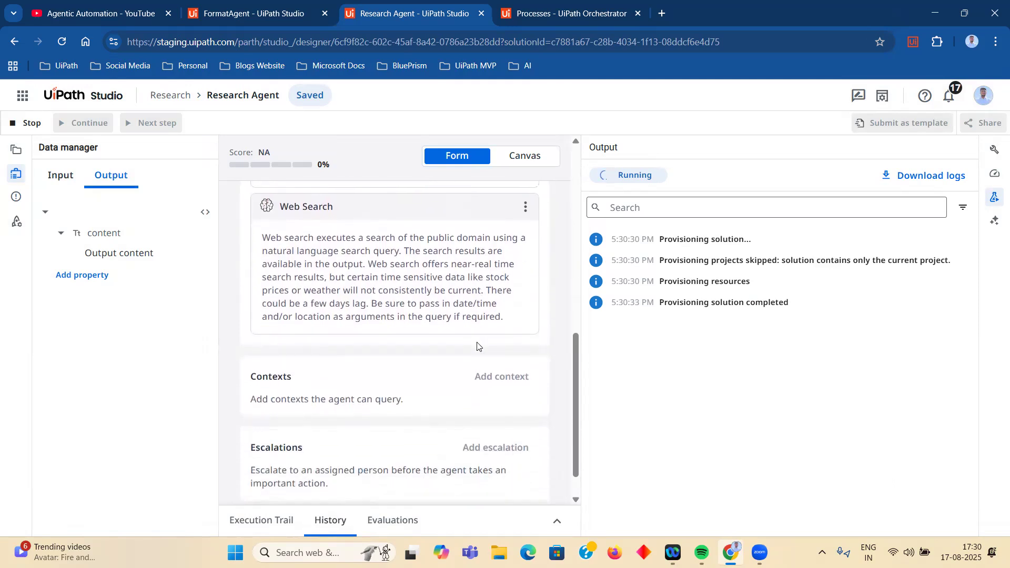
scroll(478, 346, "down", 1)
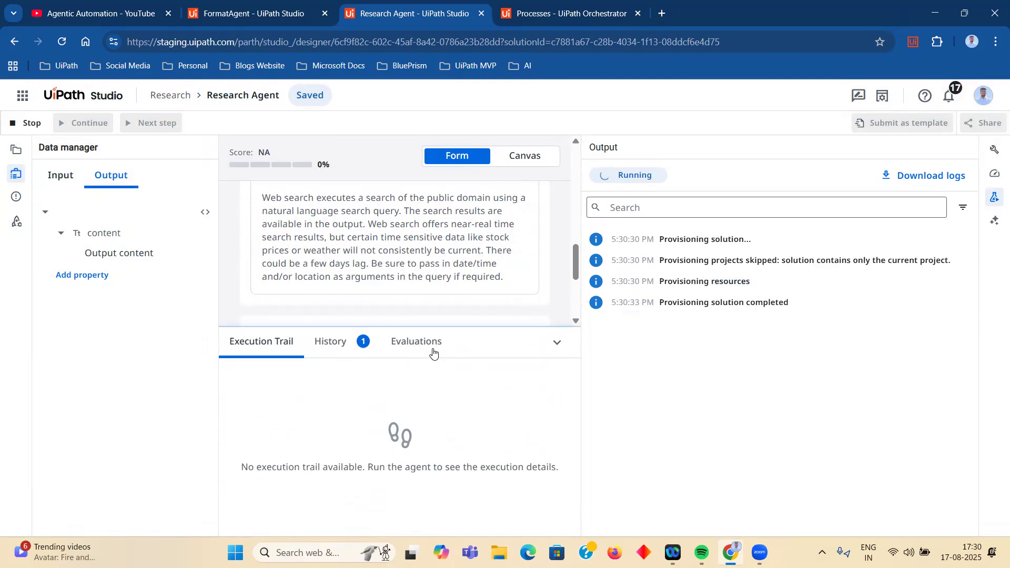
left_click(345, 353)
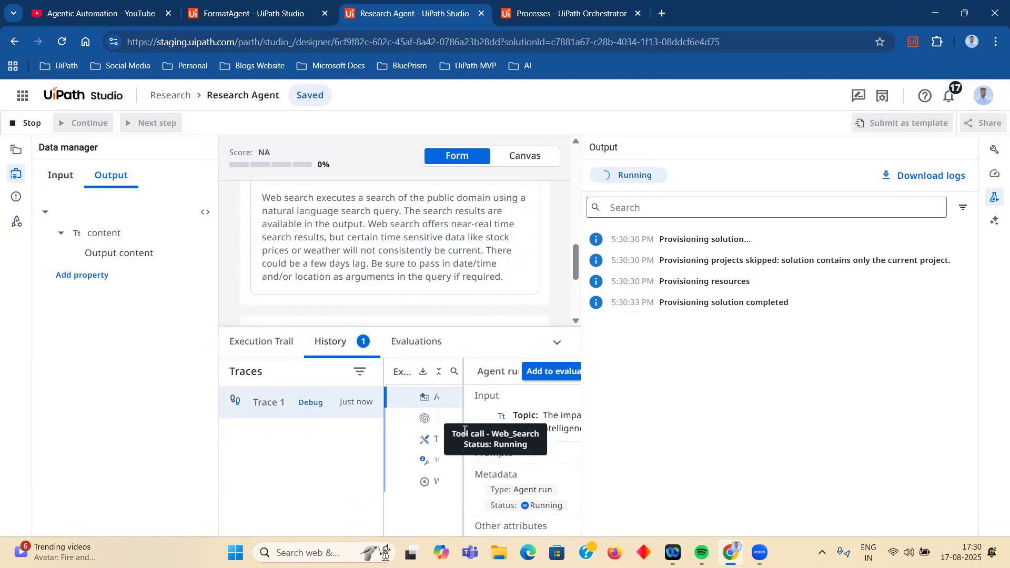
left_click_drag(463, 414, 566, 412)
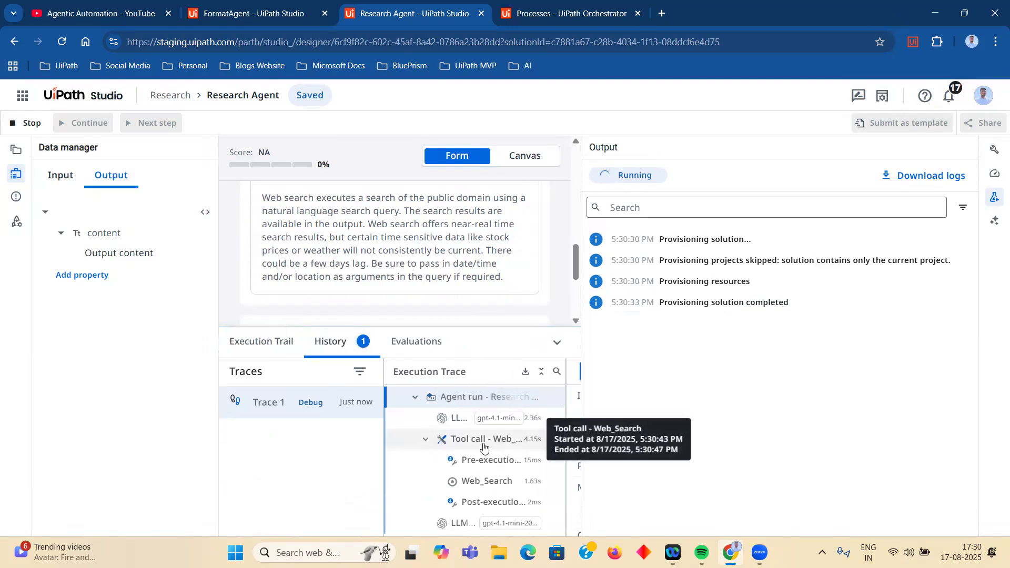
left_click(426, 442)
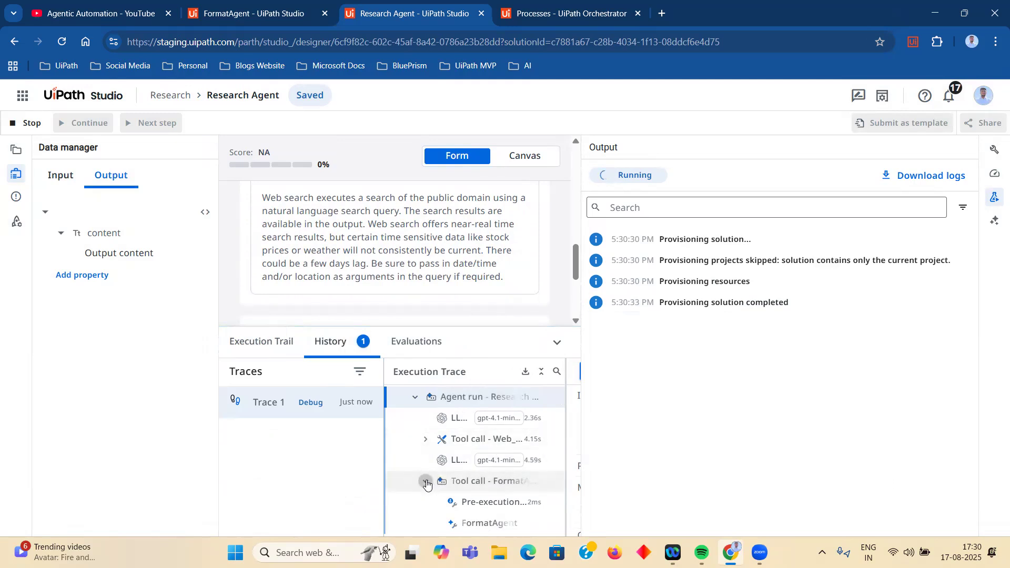
left_click(427, 482)
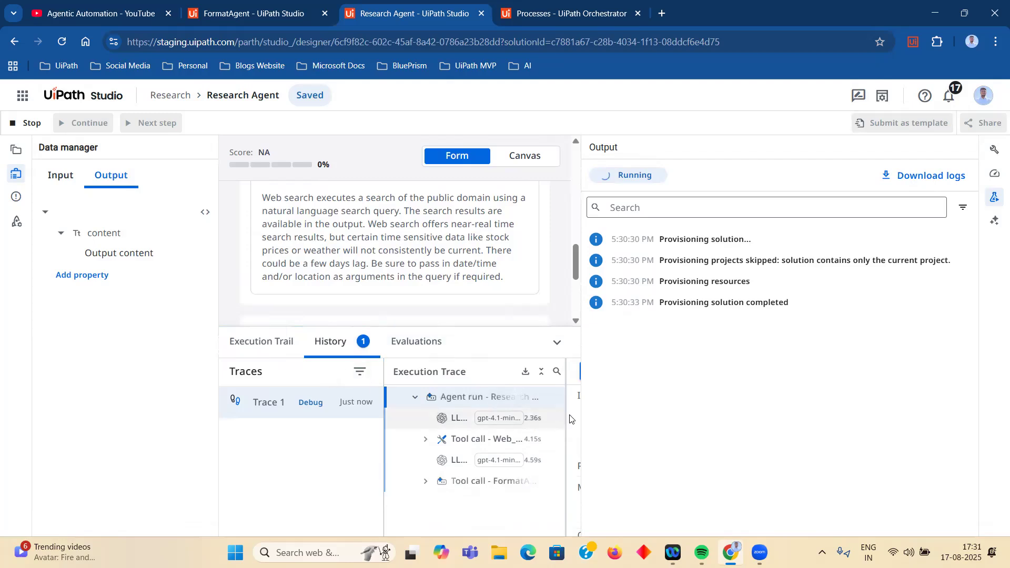
Step: Enlarge the trace area and inspect the Web_Search and FormatAgent tool calls, including Web_Search's post-execution governance details
left_click_drag(582, 413, 798, 407)
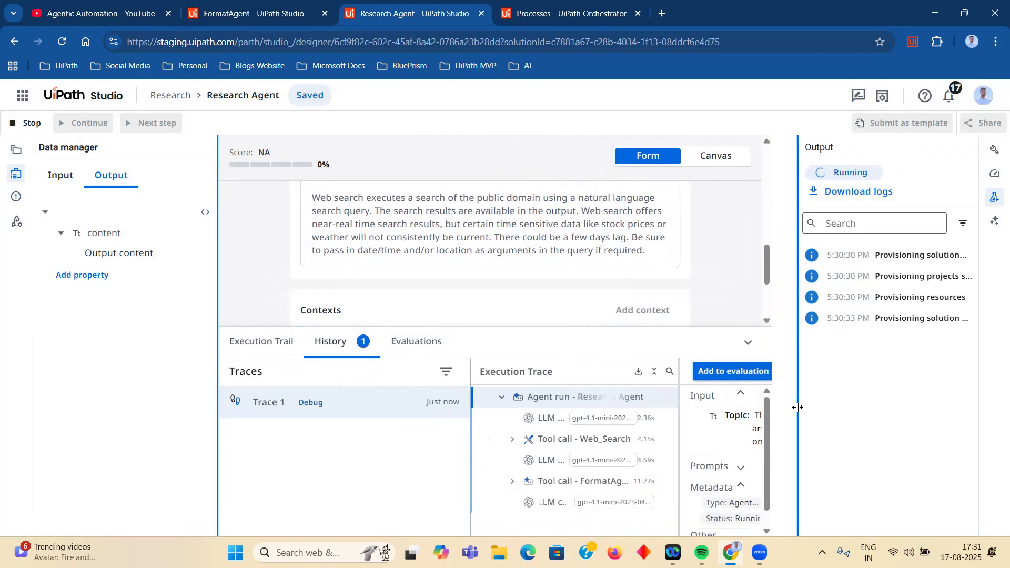
left_click(579, 439)
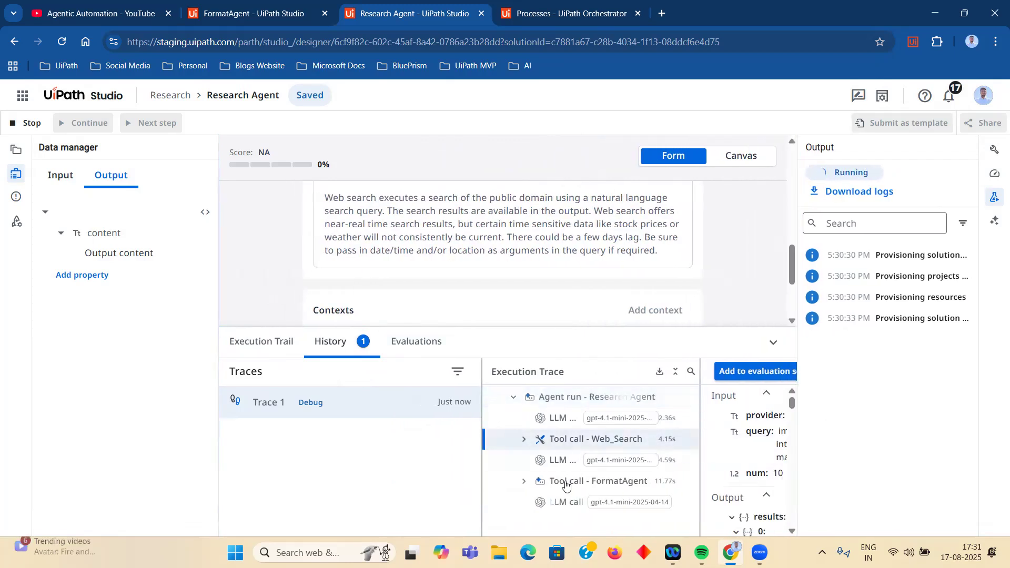
left_click(565, 485)
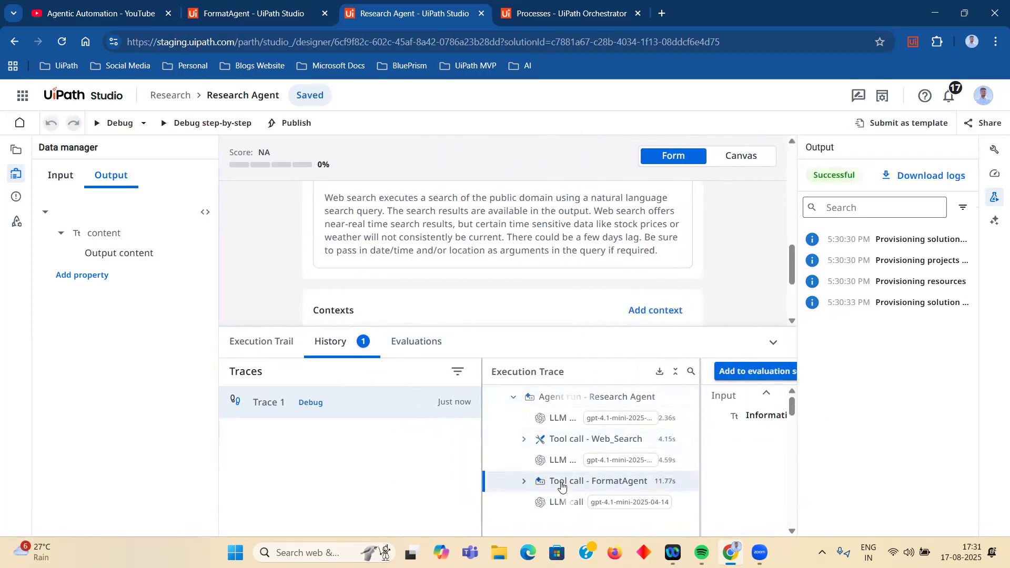
left_click(524, 439)
left_click(578, 503)
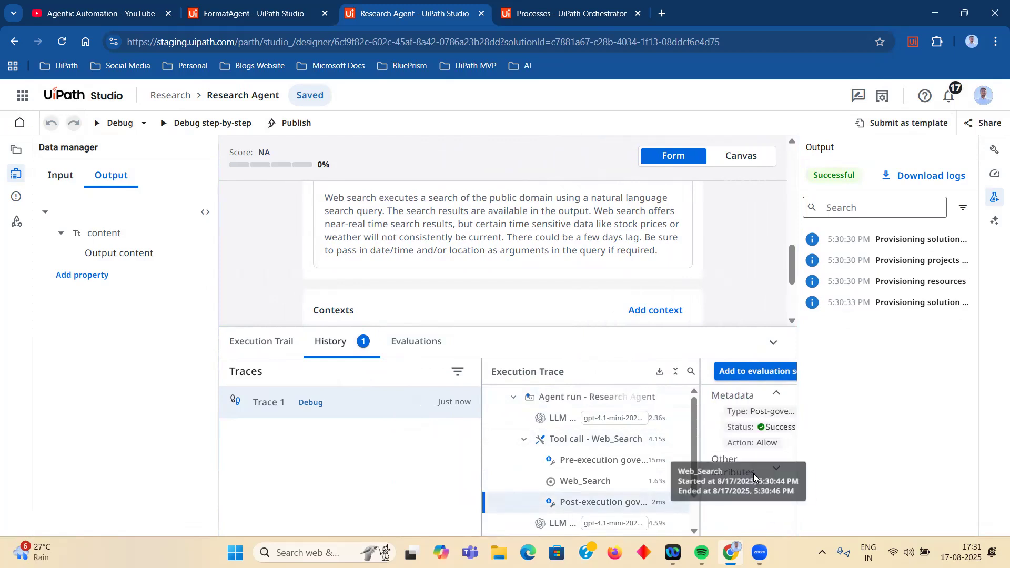
scroll(626, 476, "down", 2)
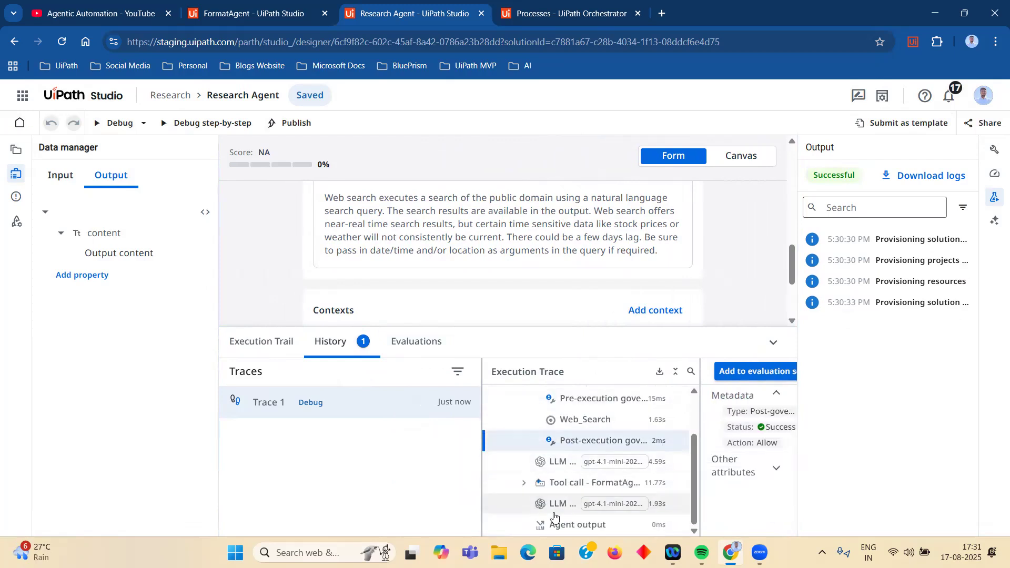
Step: Examine the Agent output entry of the trace, widening its details to read the content summary
left_click(552, 523)
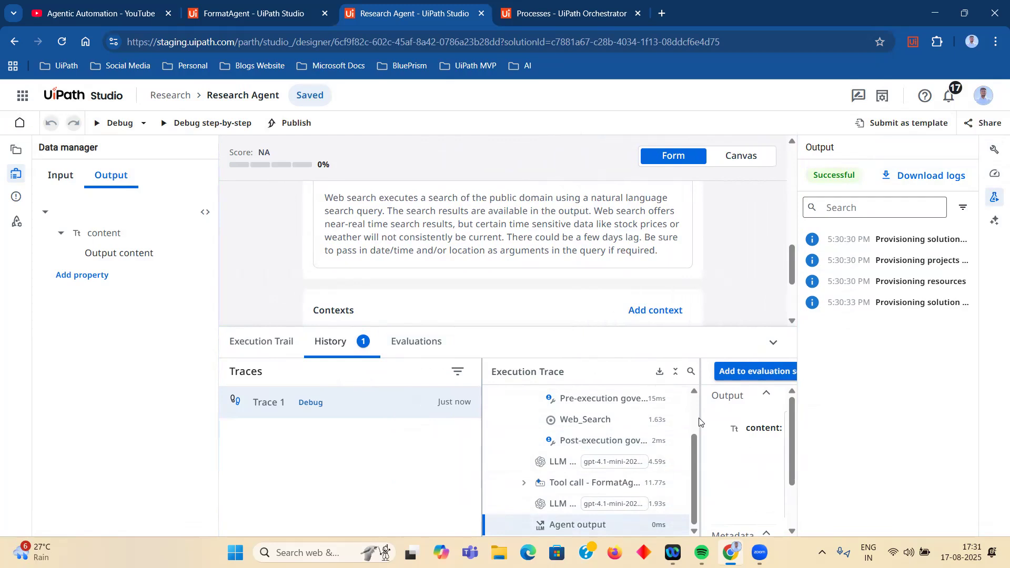
left_click_drag(699, 421, 506, 424)
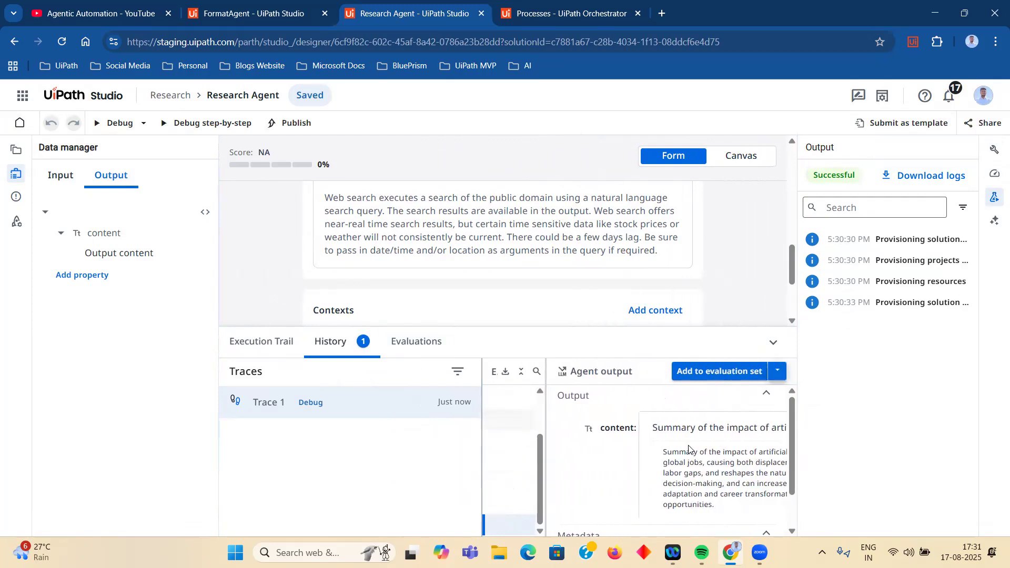
scroll(689, 447, "down", 2)
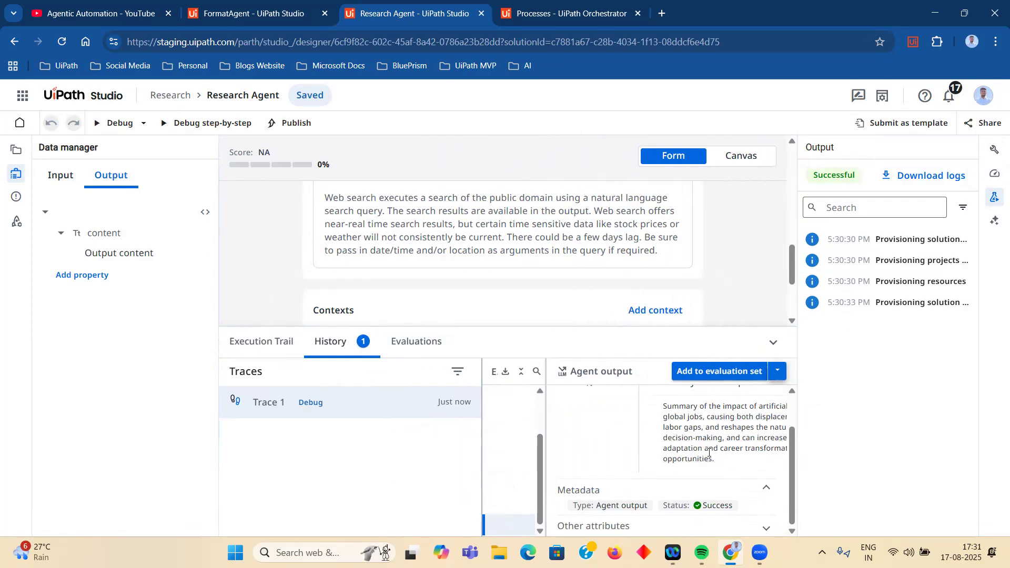
scroll(705, 454, "up", 2)
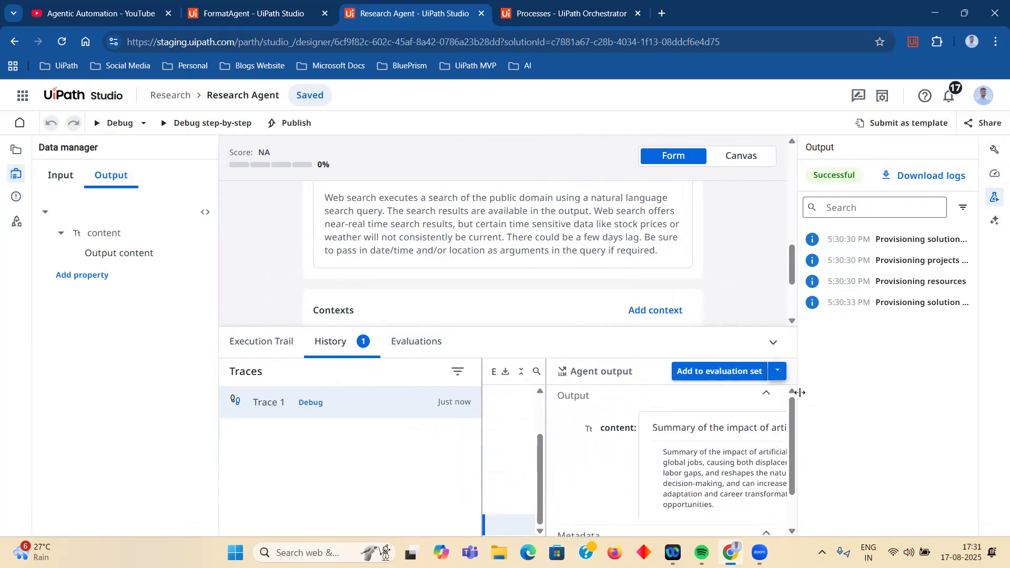
left_click_drag(798, 388, 848, 390)
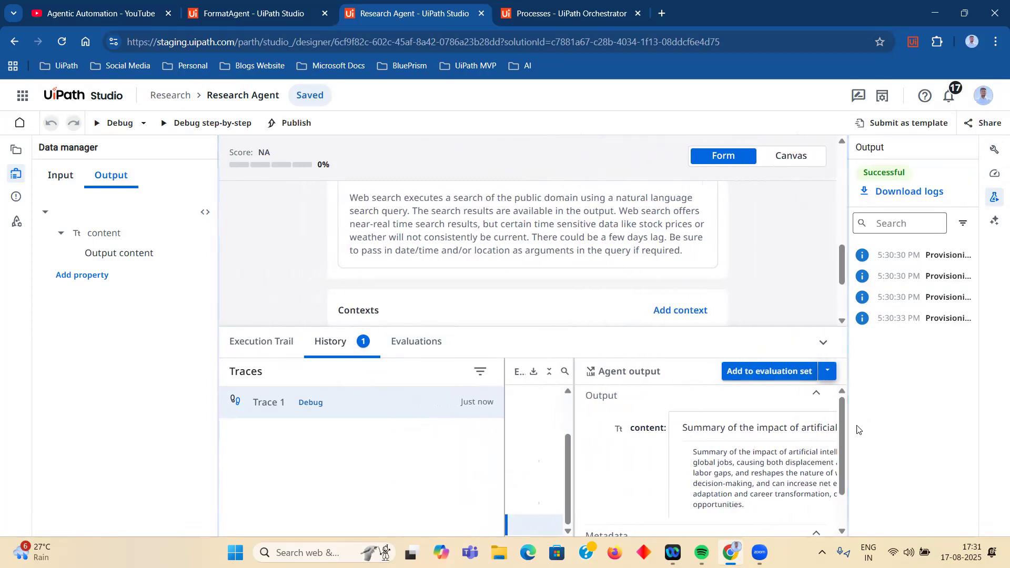
scroll(811, 459, "down", 1)
scroll(811, 459, "up", 1)
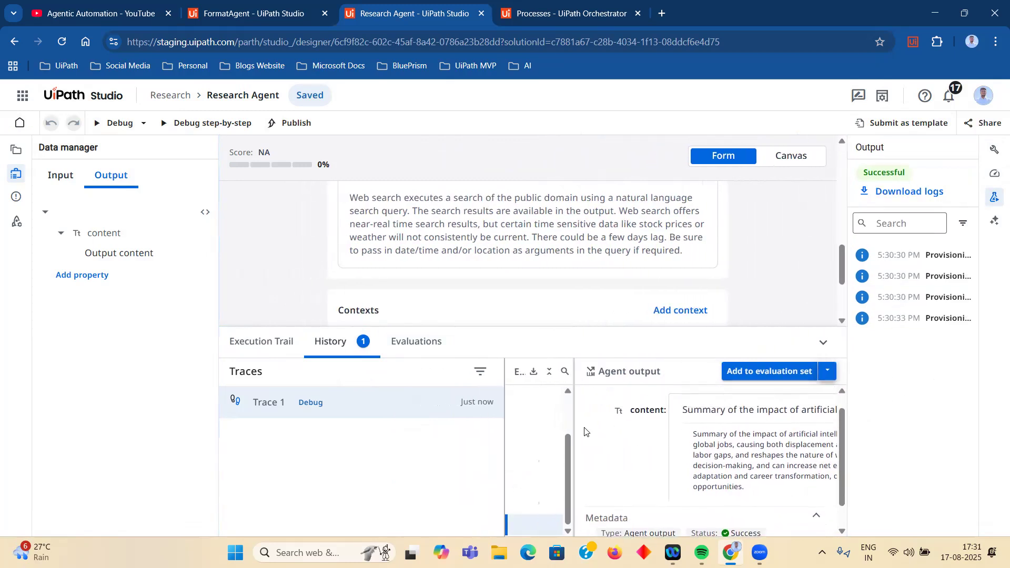
Step: Examine the Web_Search entry of the execution trace, widening its details to read the search results, formattedResults and metadata
left_click_drag(574, 415, 773, 407)
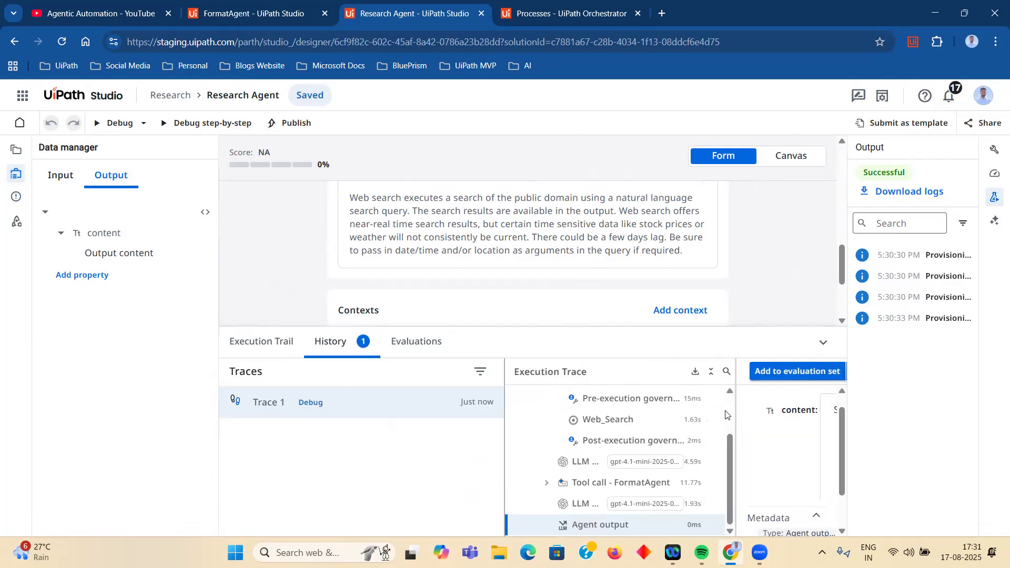
left_click(638, 421)
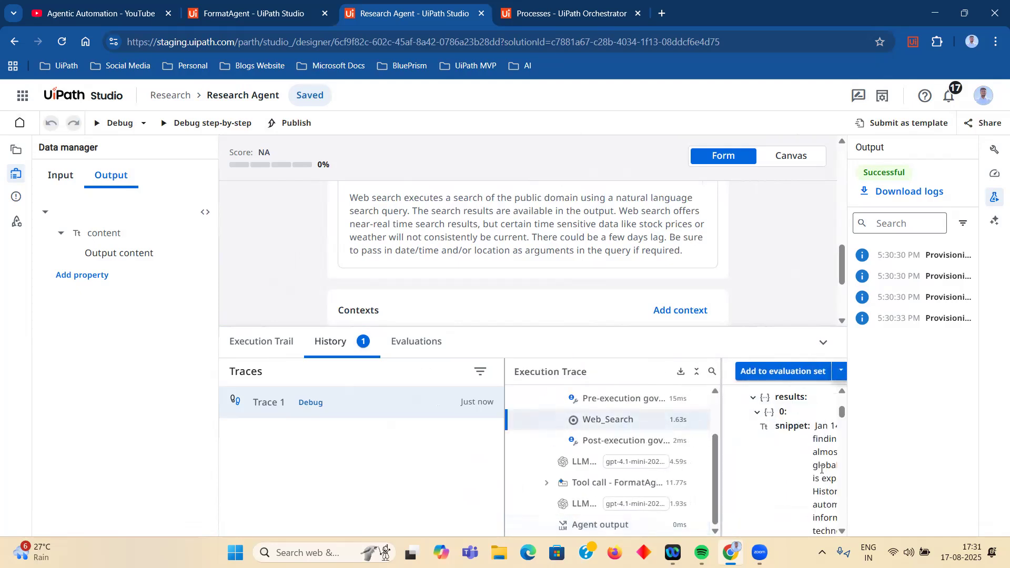
scroll(817, 449, "down", 3)
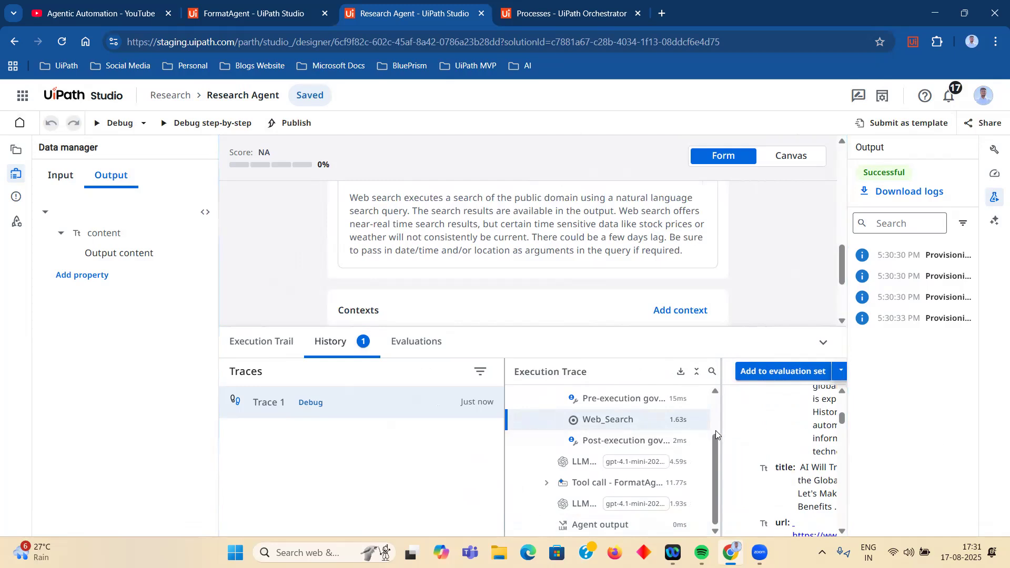
left_click_drag(721, 430, 578, 441)
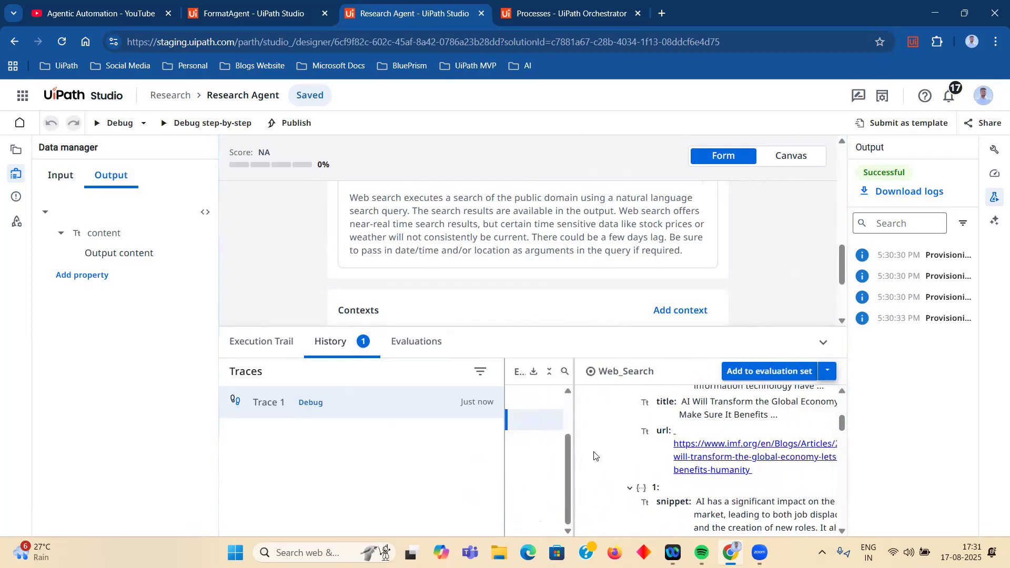
scroll(695, 467, "down", 3)
scroll(695, 467, "down", 5)
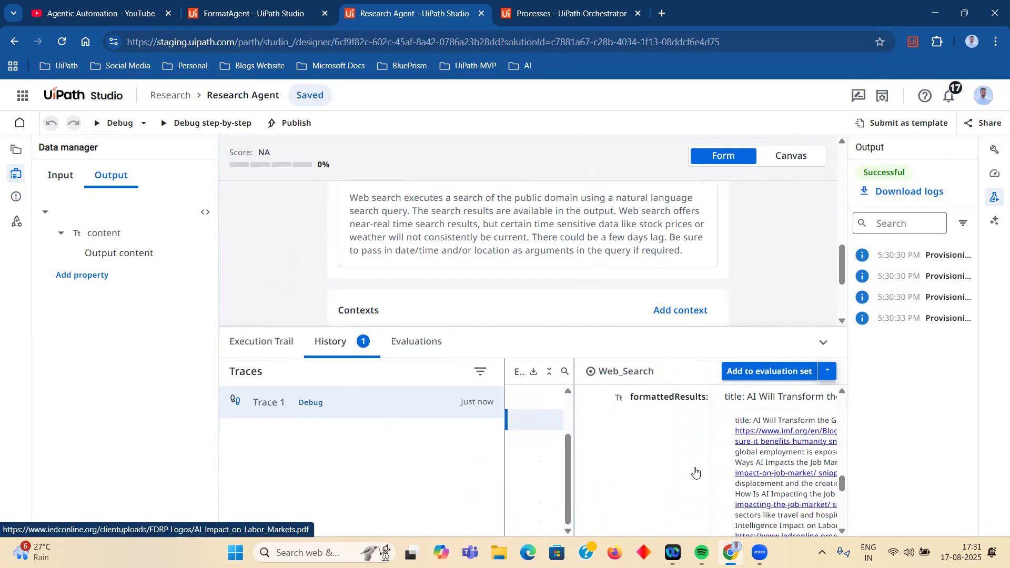
scroll(696, 468, "down", 3)
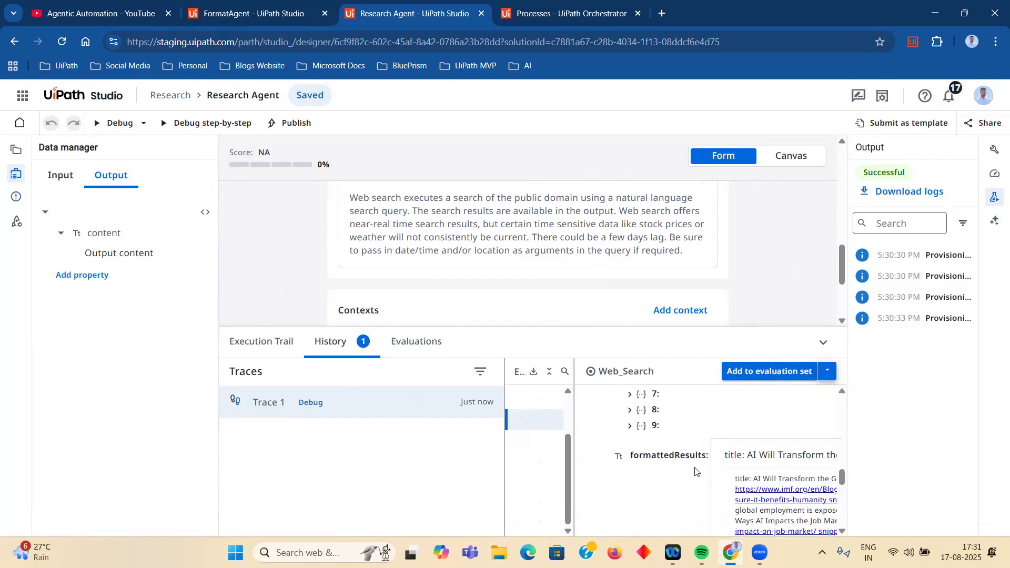
scroll(695, 471, "down", 5)
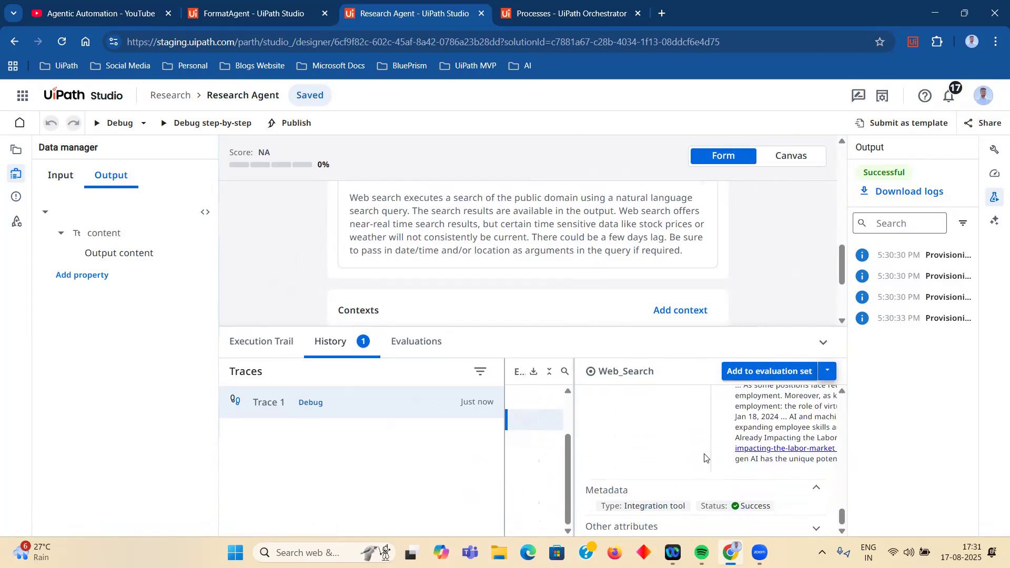
Step: Hide the side pane to widen the trace, and review the Research Agent run's topic and content plus the final Agent output entry
left_click(994, 149)
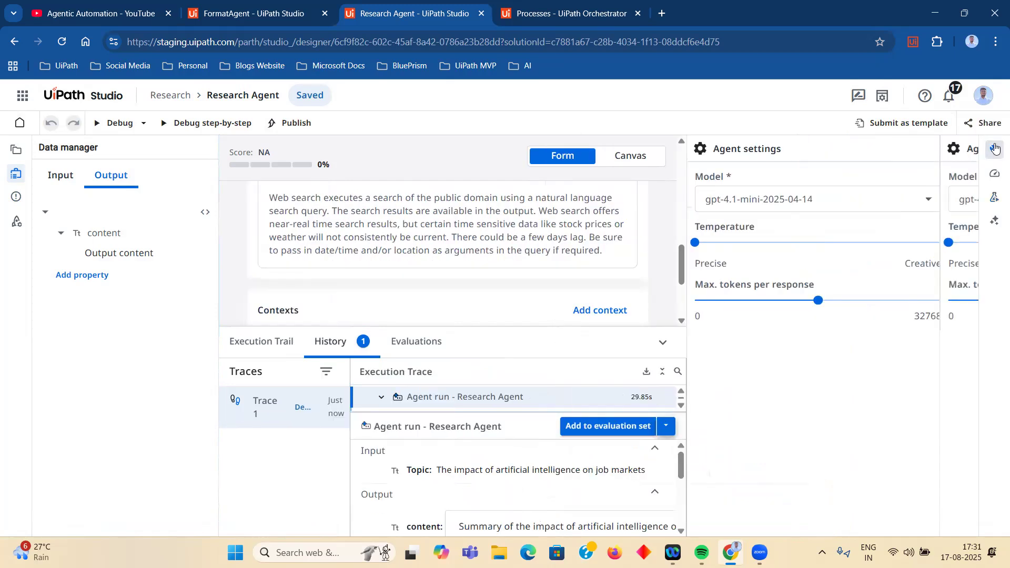
left_click(995, 149)
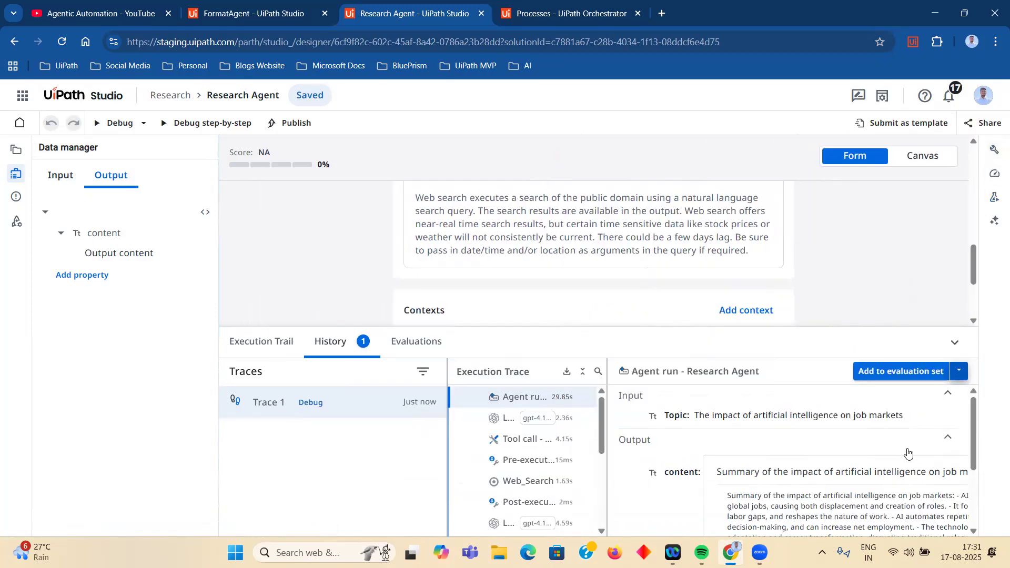
scroll(831, 498, "down", 4)
scroll(831, 499, "up", 5)
scroll(831, 499, "down", 1)
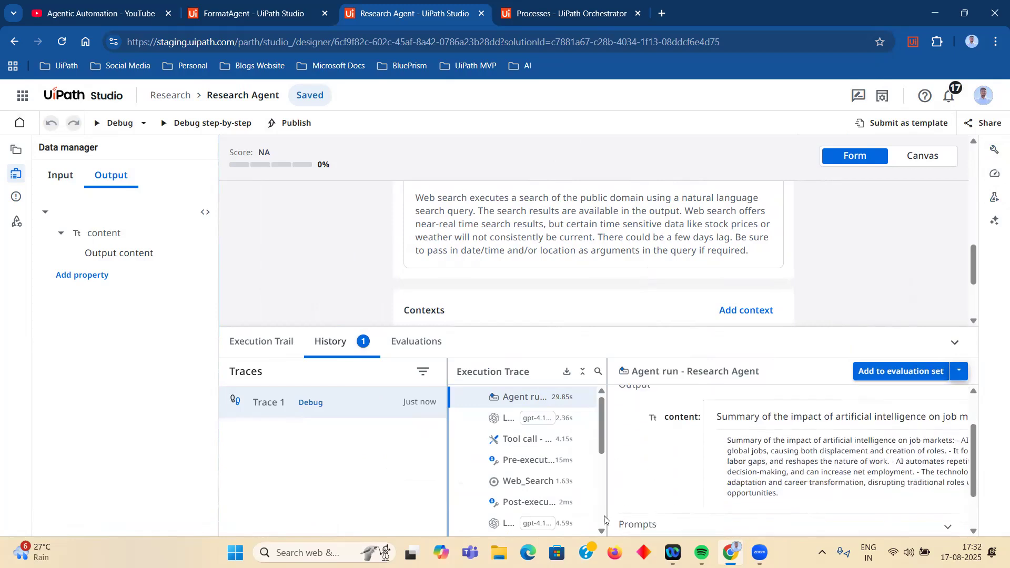
scroll(520, 518, "down", 5)
left_click(512, 525)
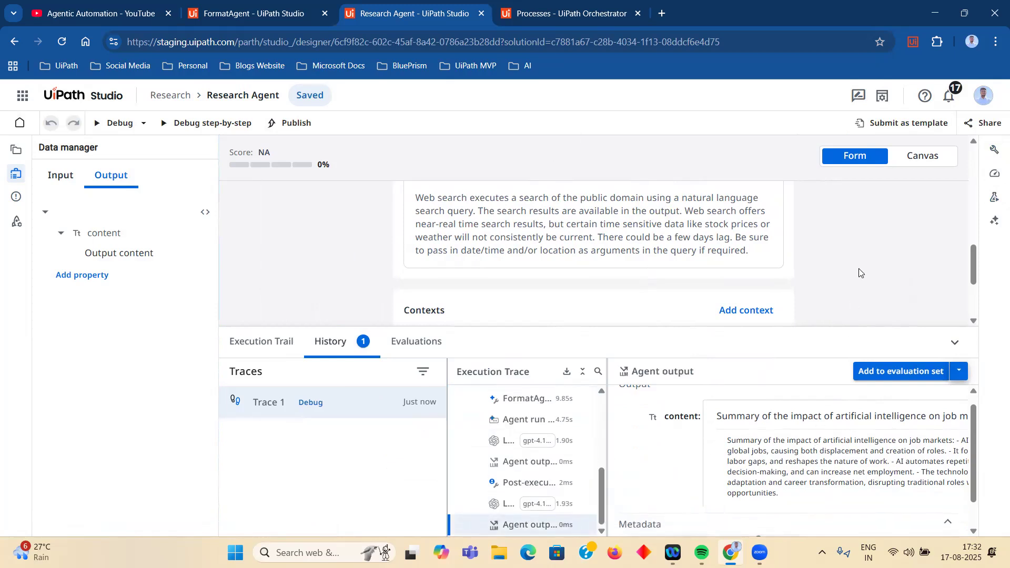
Step: Collapse the run history, review the agent's user prompt and tools in the form, and show the agent's input arguments
scroll(861, 274, "down", 3)
left_click(954, 342)
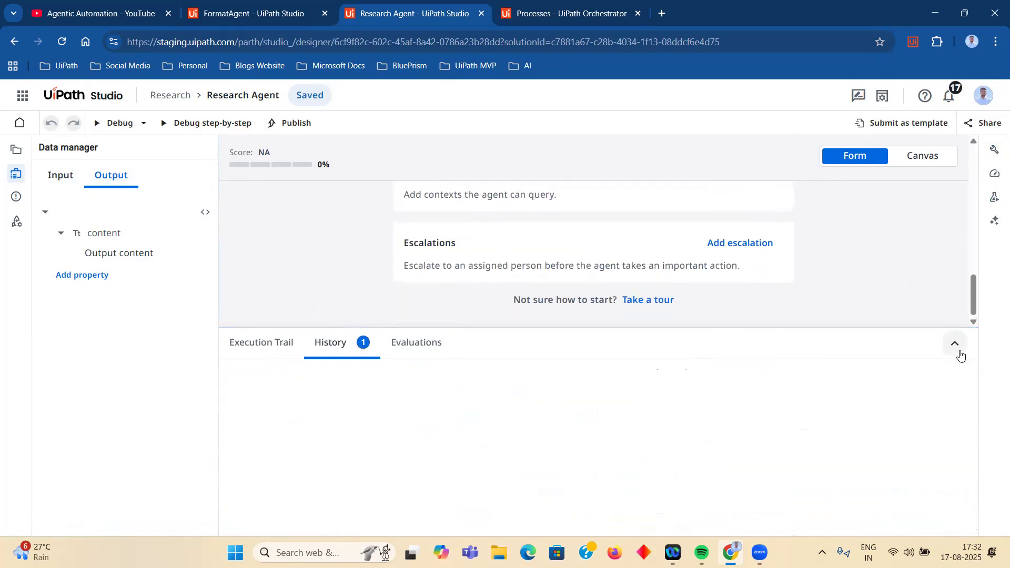
scroll(853, 351, "up", 3)
scroll(852, 351, "up", 2)
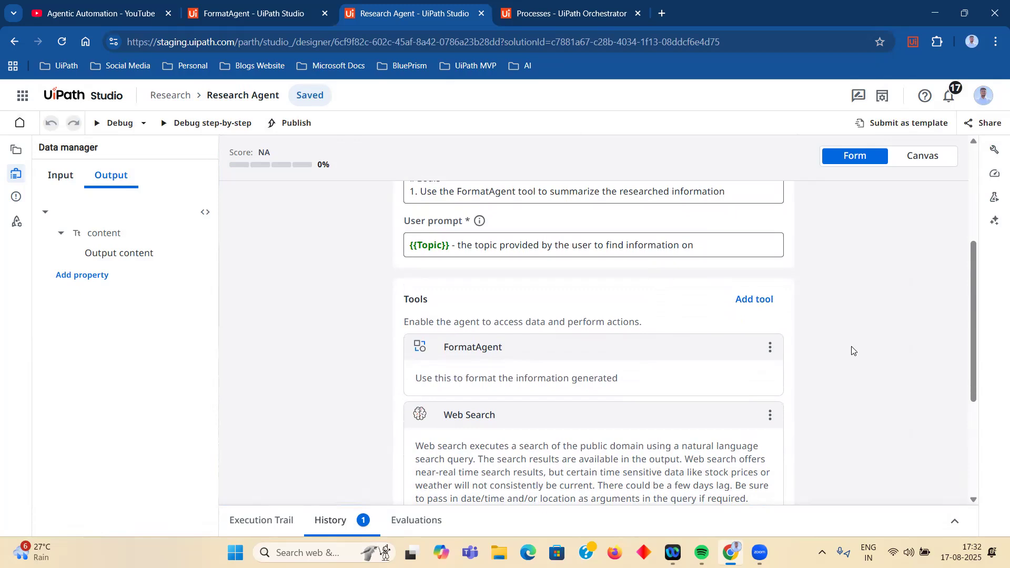
left_click(65, 179)
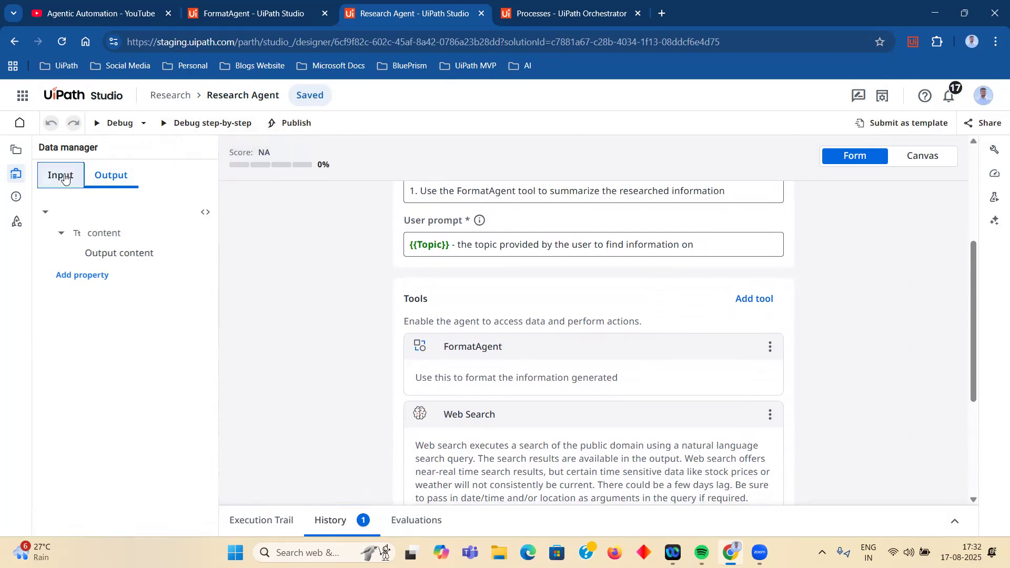